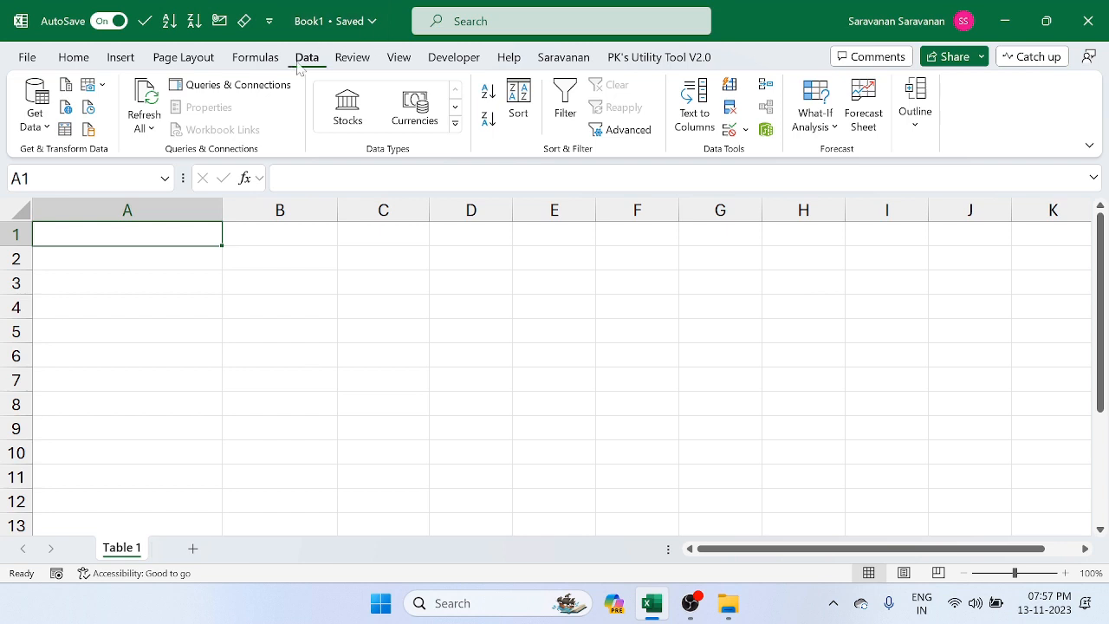
Step: Start a data import from a folder and choose the Data folder on the Desktop as the source
click(36, 121)
mouse_move(68, 160)
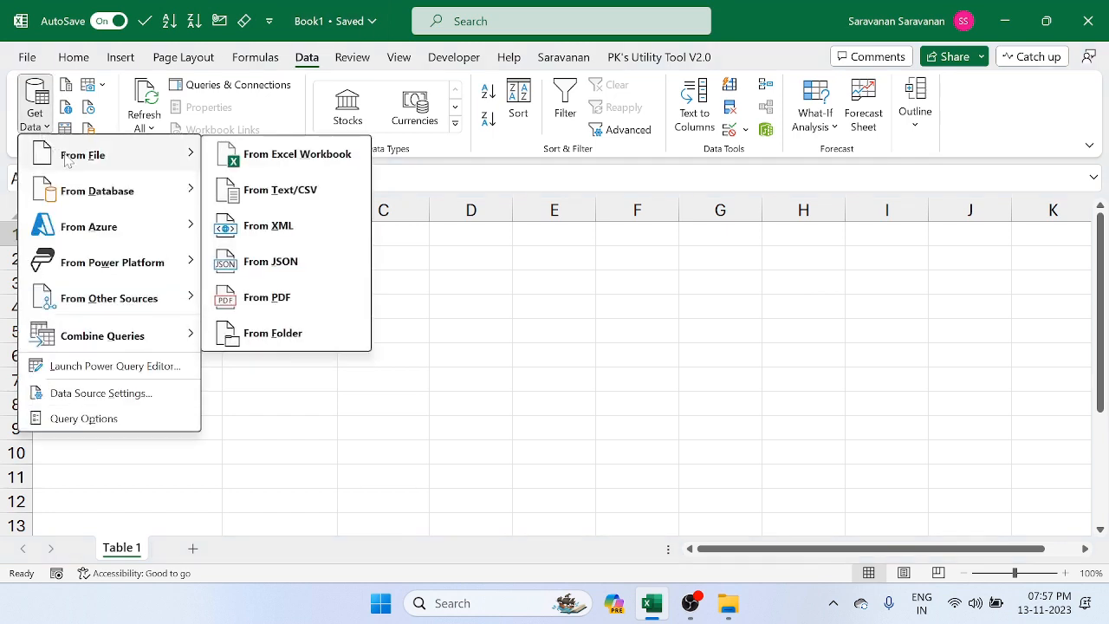
click(286, 340)
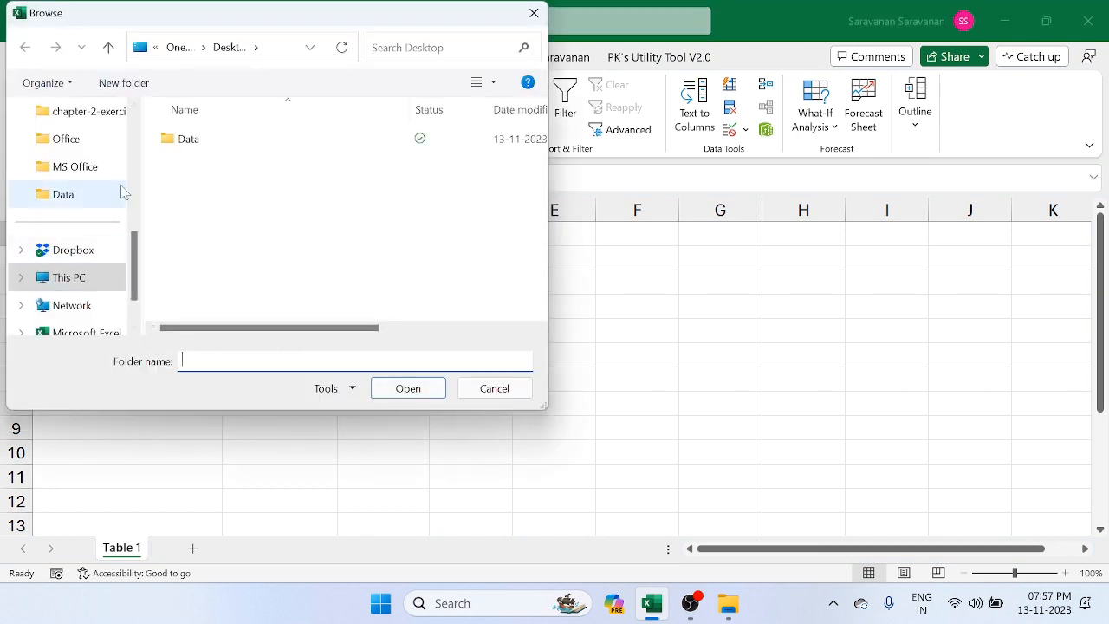
scroll(86, 258, up, 5)
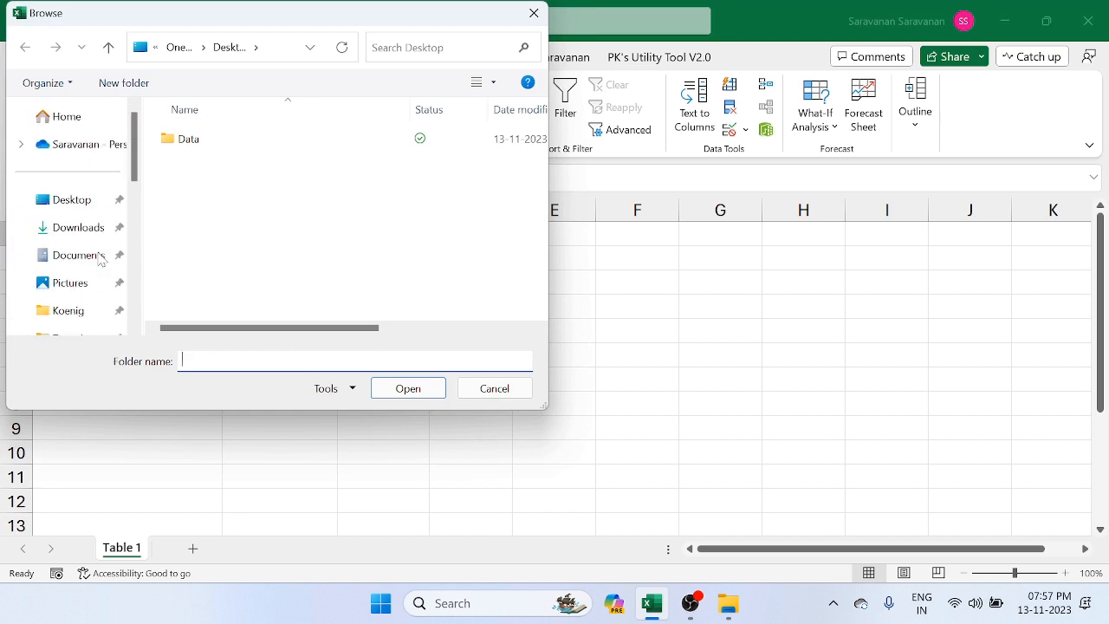
click(75, 201)
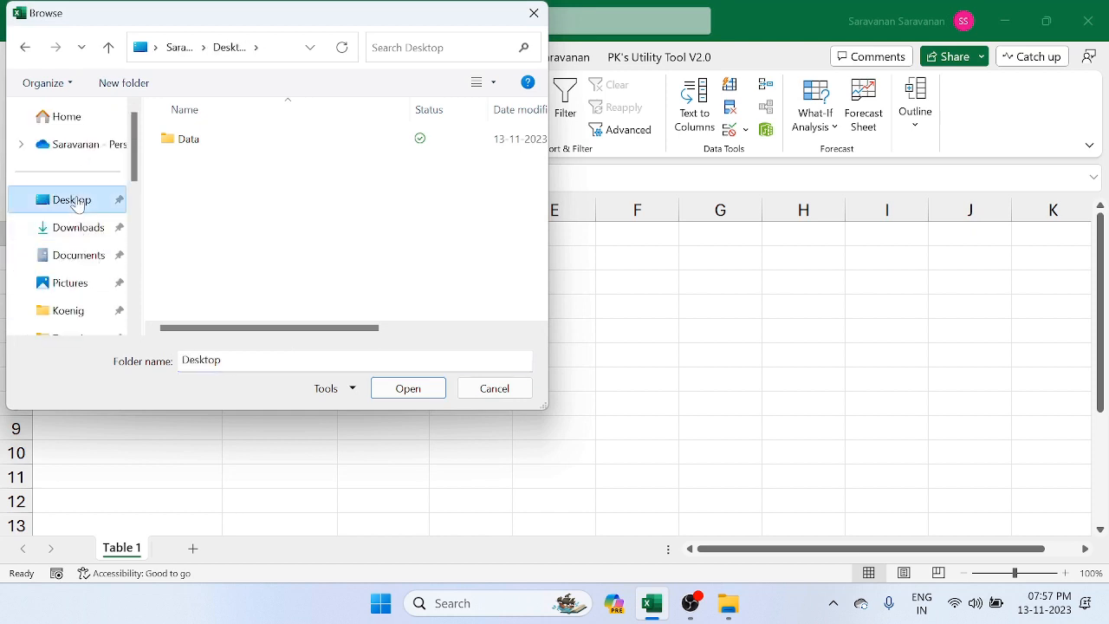
click(214, 149)
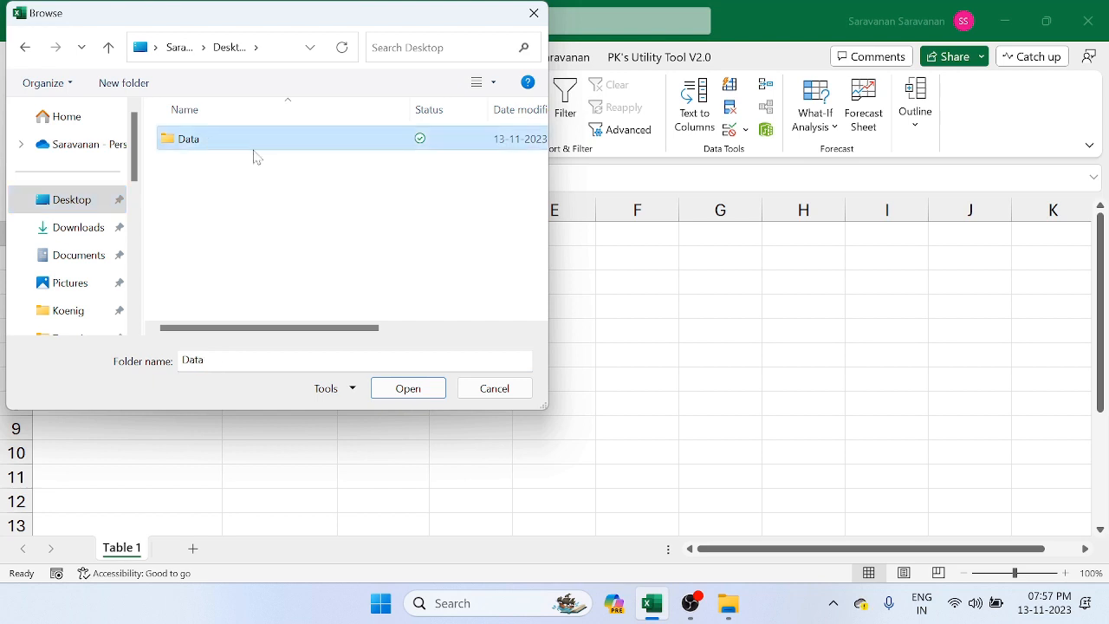
click(407, 394)
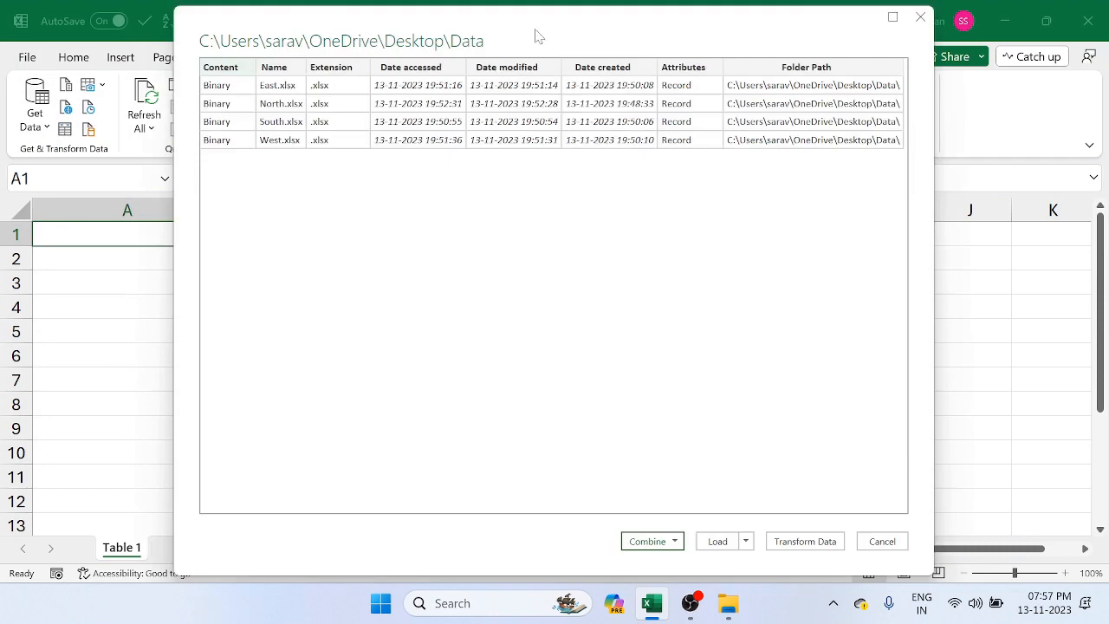
Step: Open the Data folder's file list for transformation in the Power Query Editor instead of combining the files directly
drag(538, 35, 490, 31)
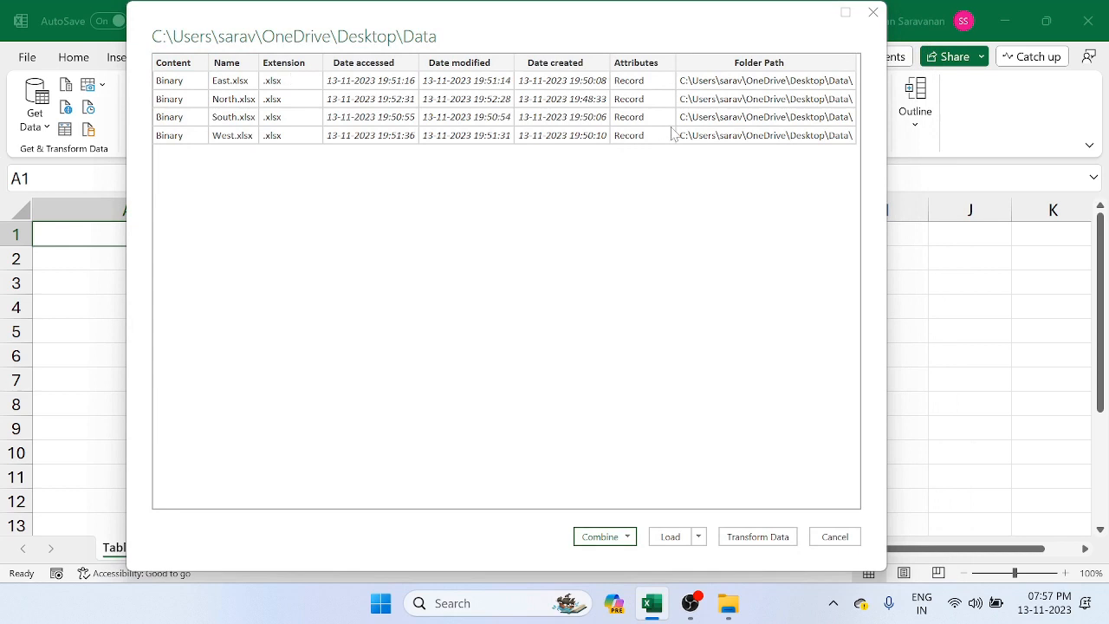
click(630, 538)
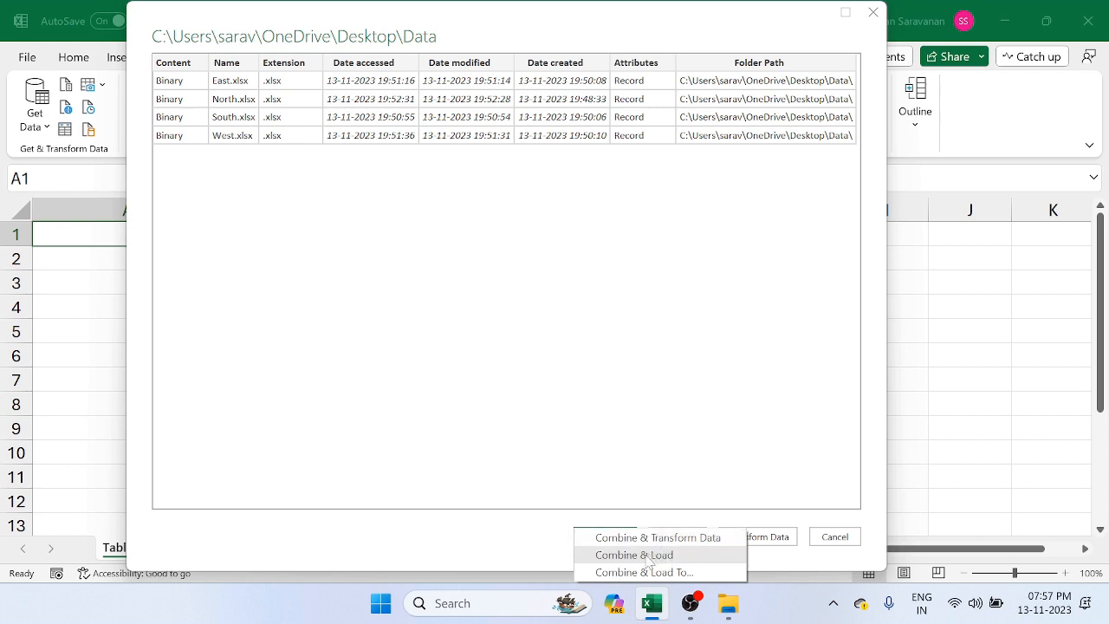
click(700, 386)
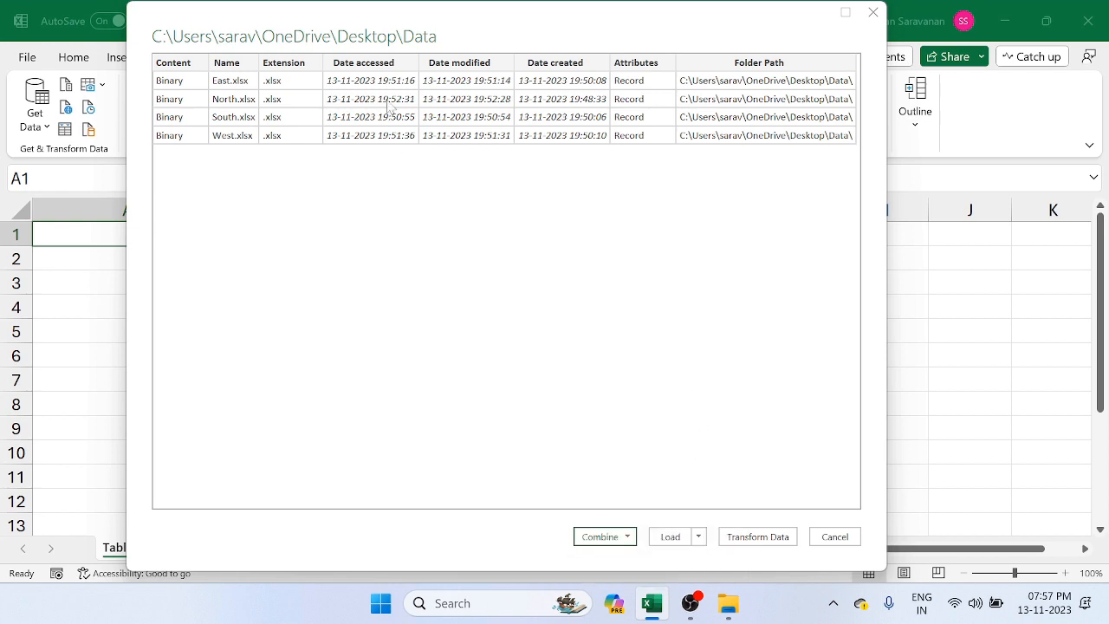
click(770, 539)
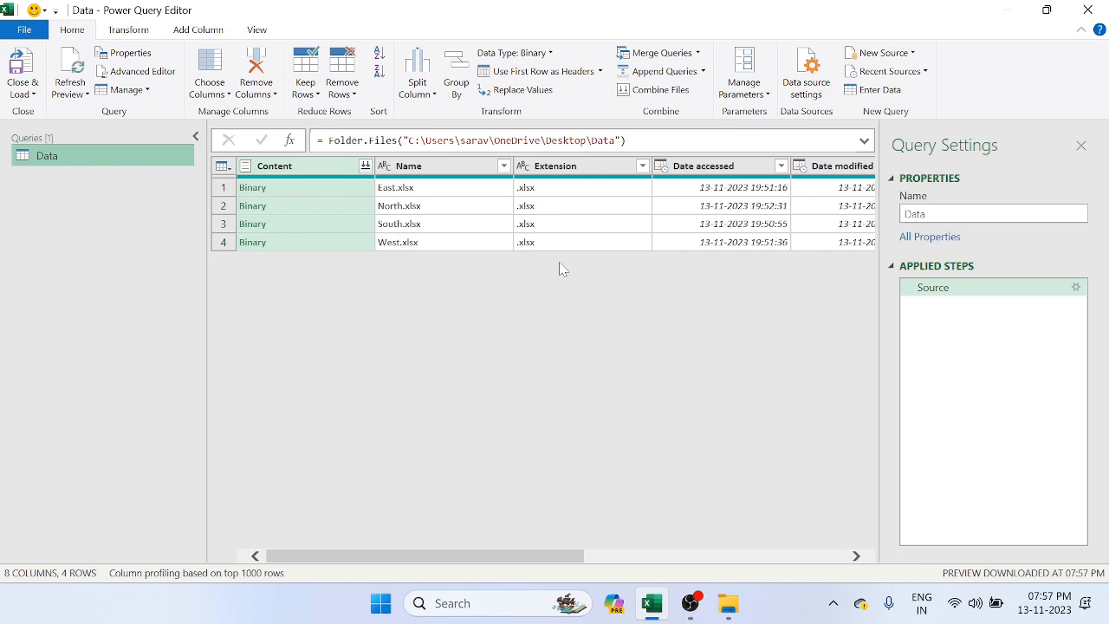
Step: Keep only the Content and Name columns of the Data query and remove all other columns
scroll(691, 236, right, 5)
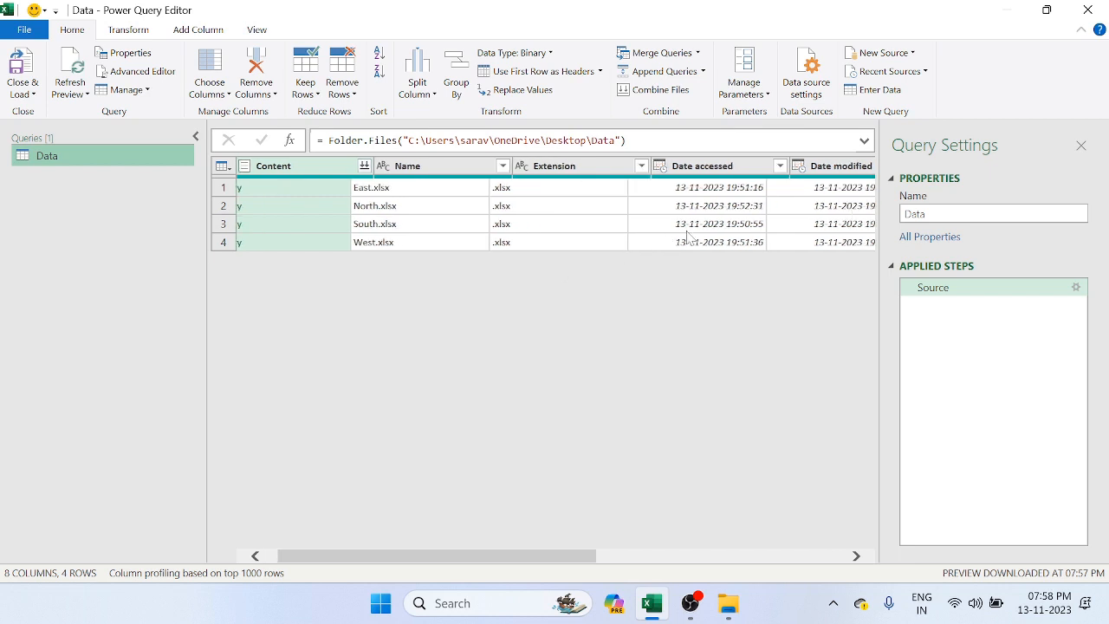
scroll(691, 236, right, 2)
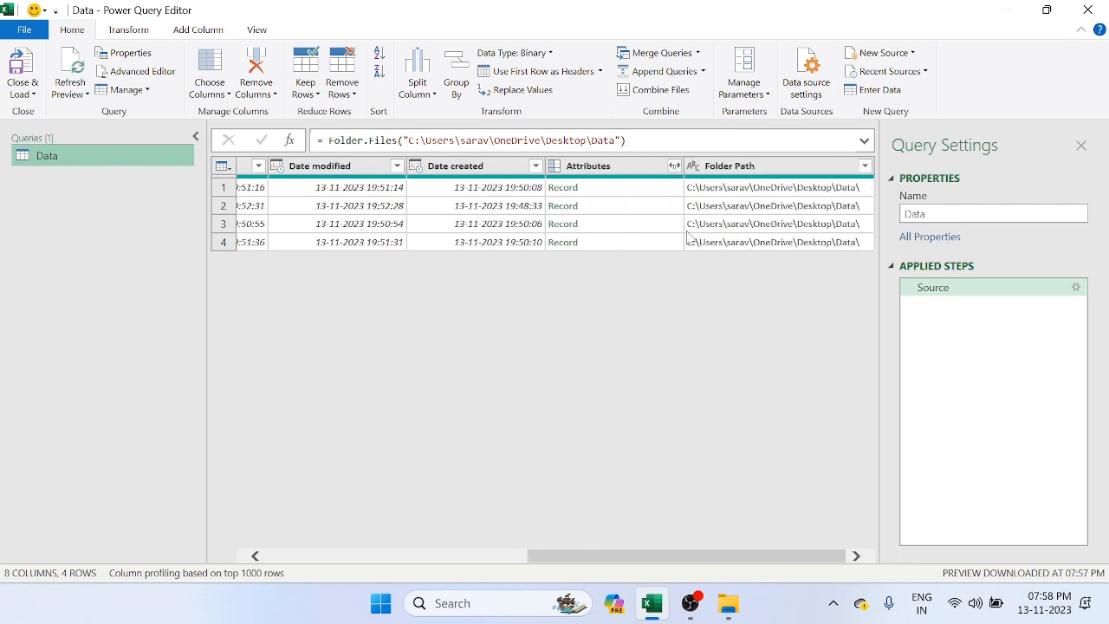
scroll(690, 236, left, 7)
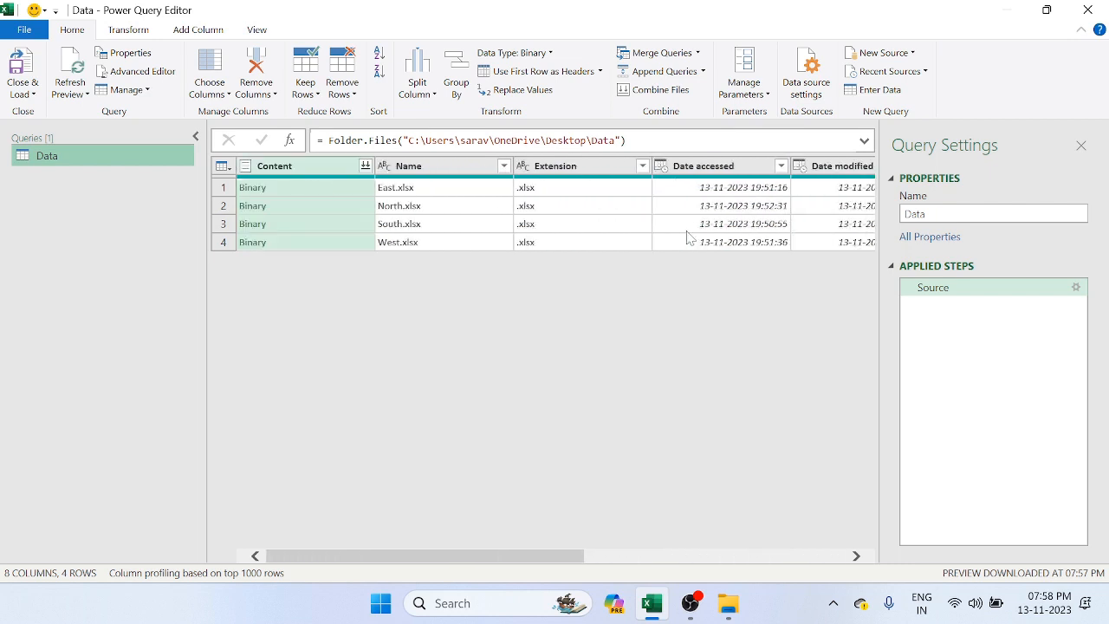
ctrl+click(431, 170)
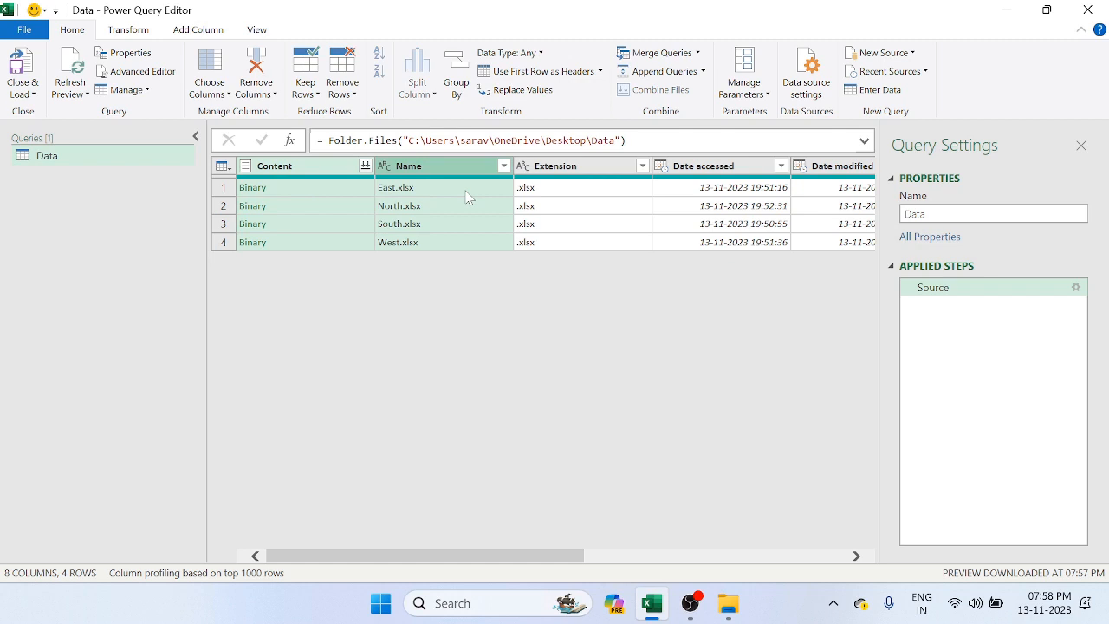
click(268, 99)
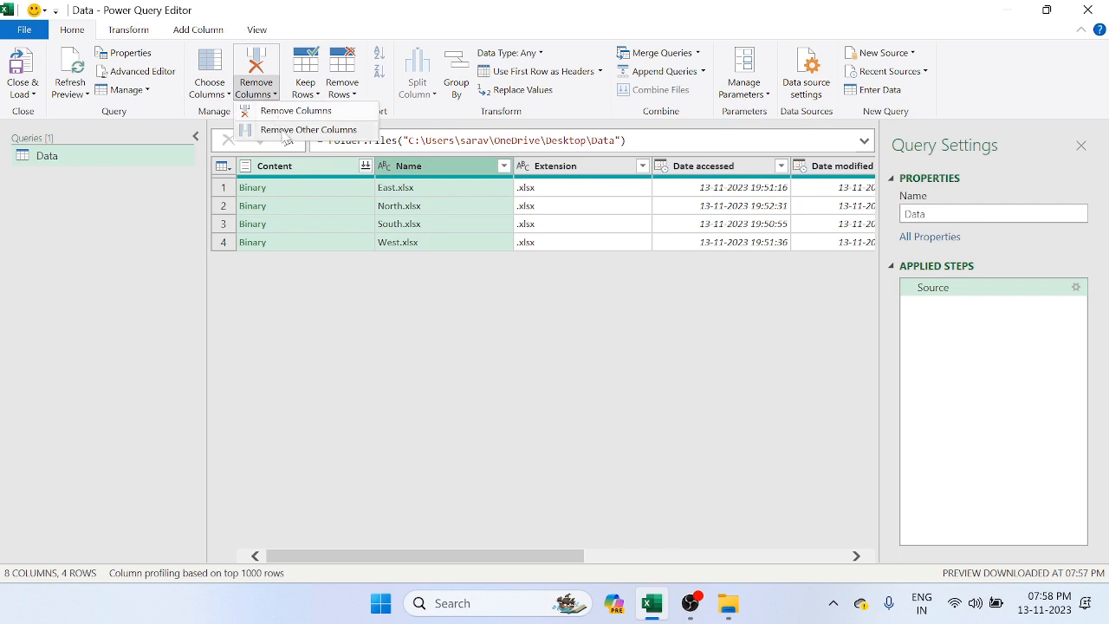
click(285, 131)
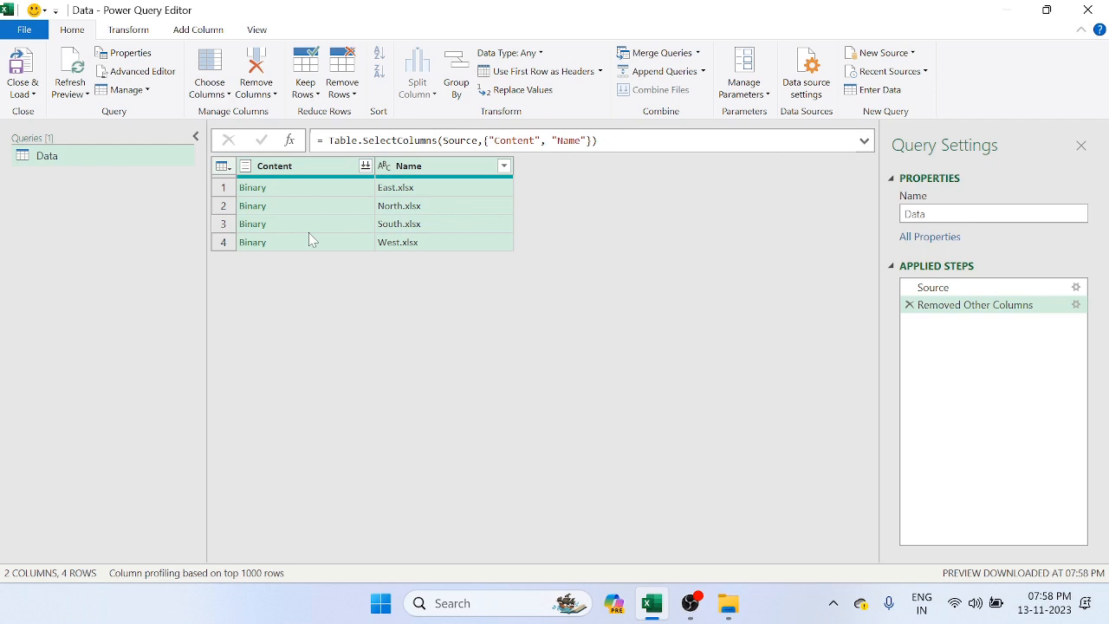
Step: Add a custom column named Custom with the formula Excel.Workbook([Content])
click(214, 32)
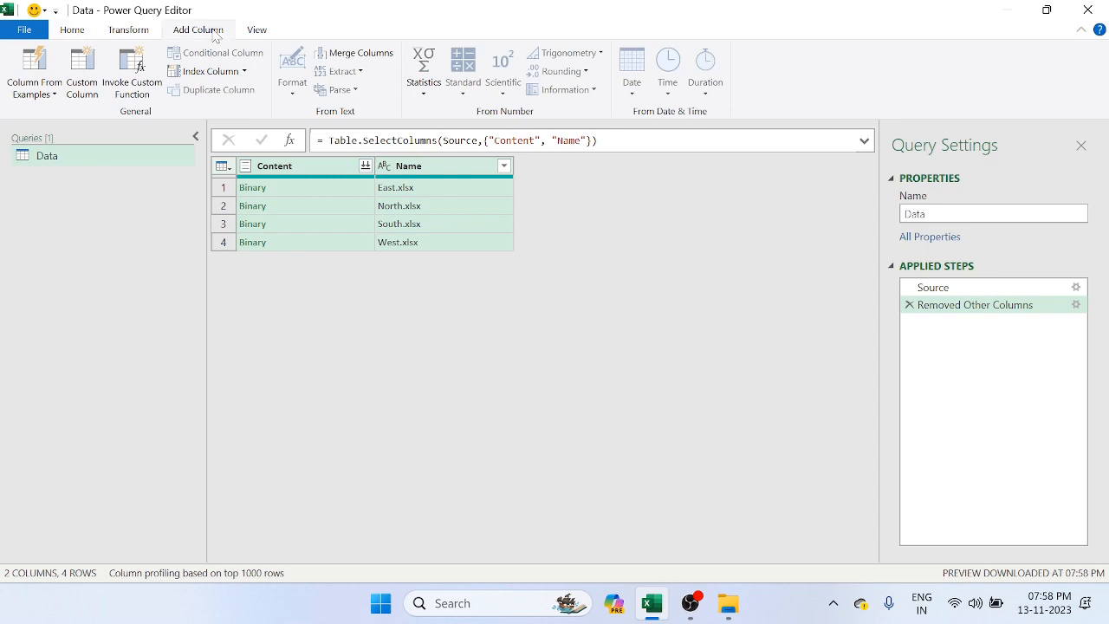
click(89, 78)
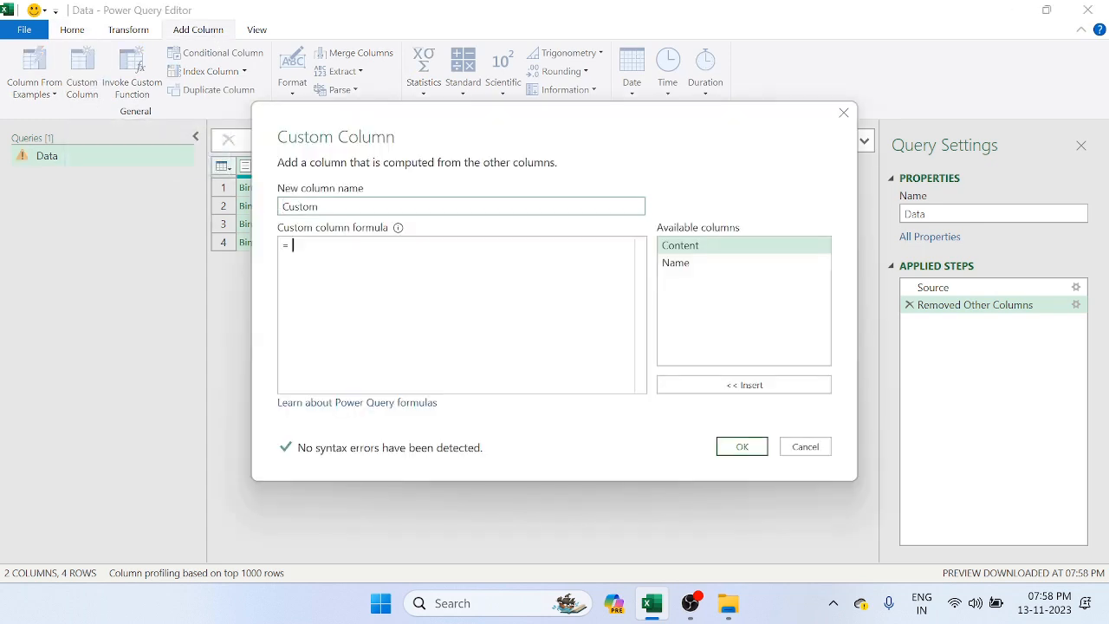
text(Exce)
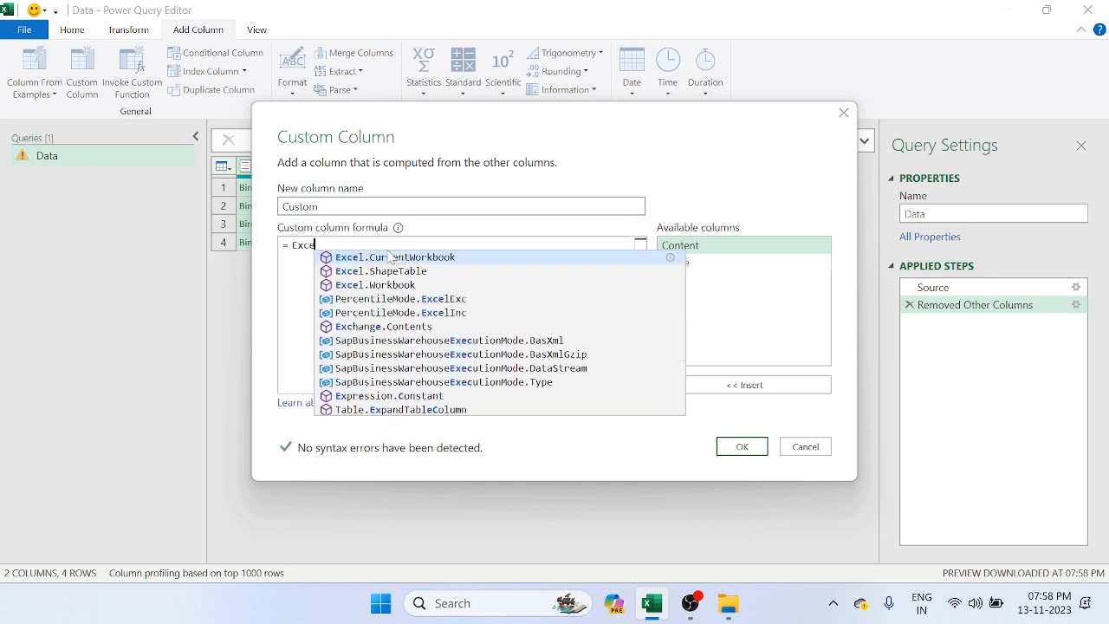
key(Down)
key(Down)
key(Return)
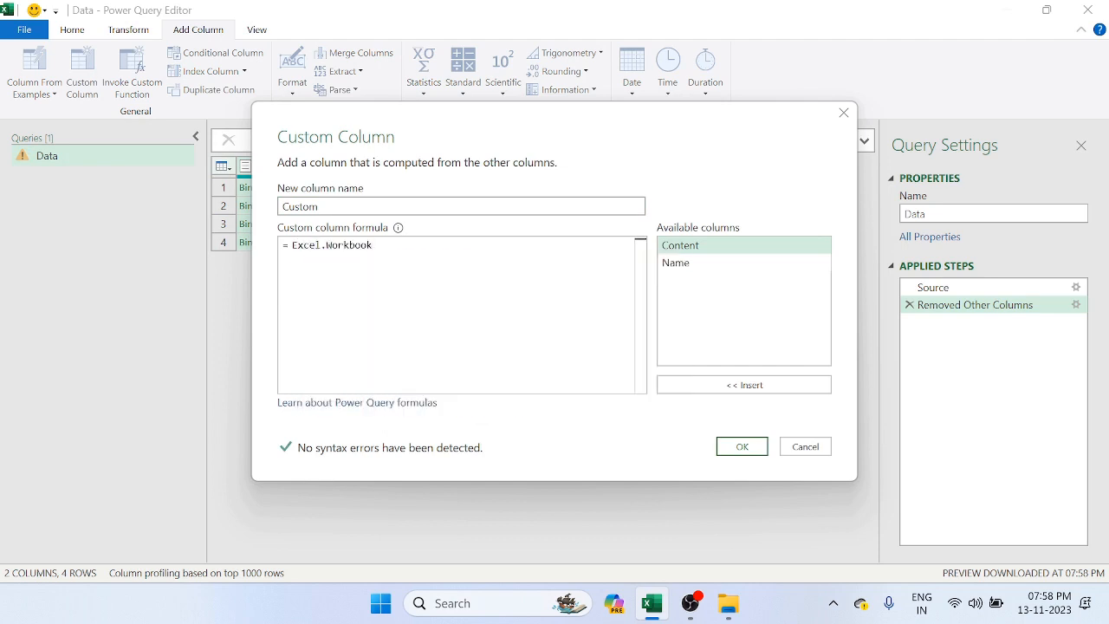
text(()
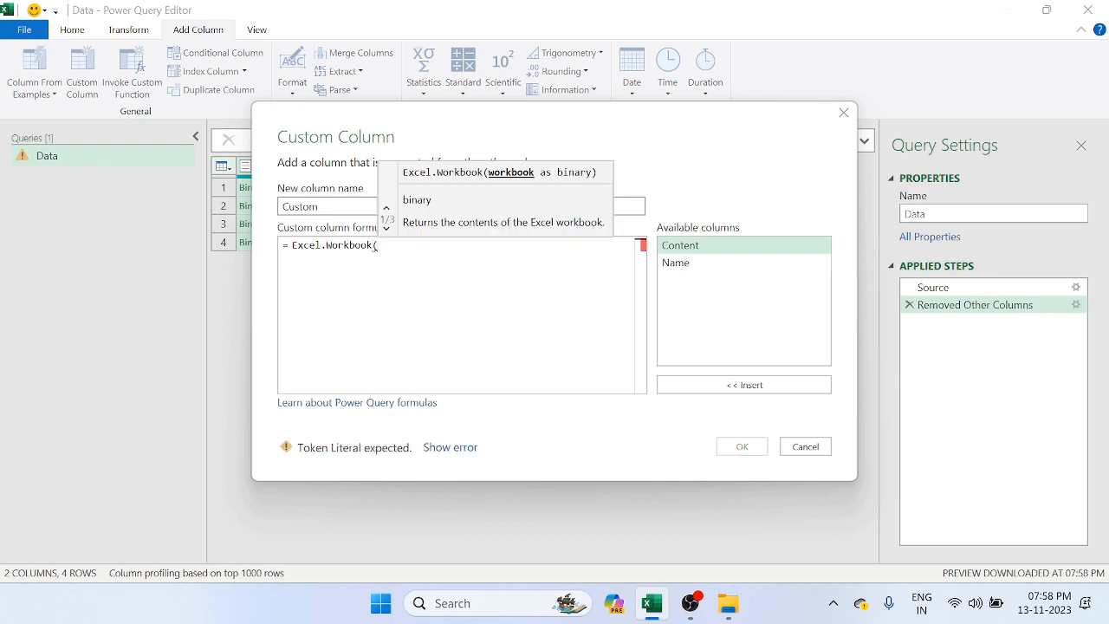
double_click(697, 248)
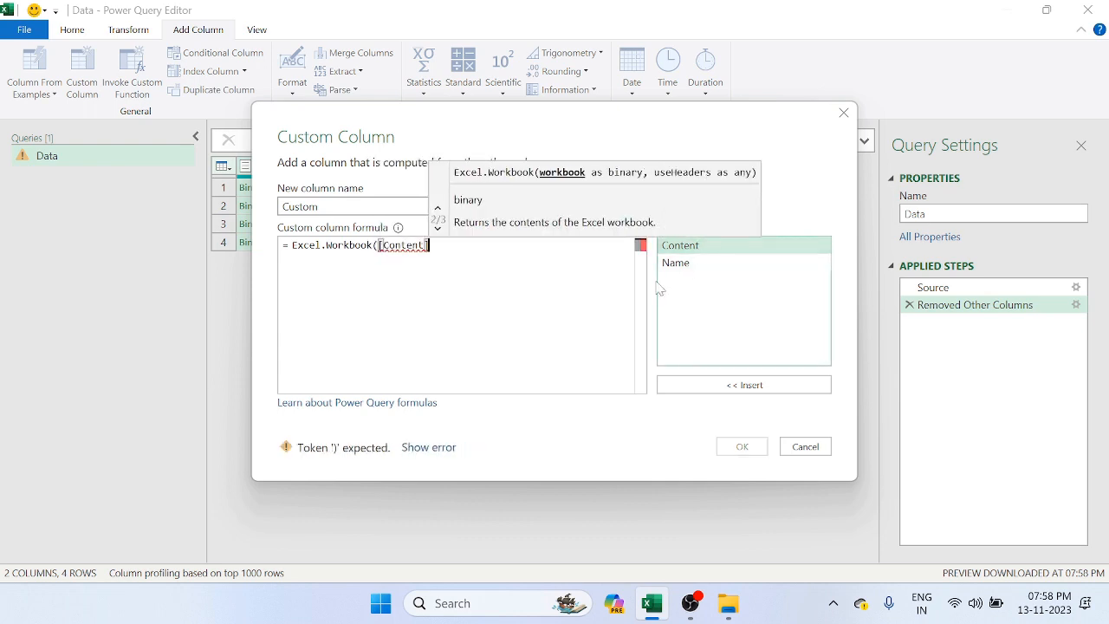
text())
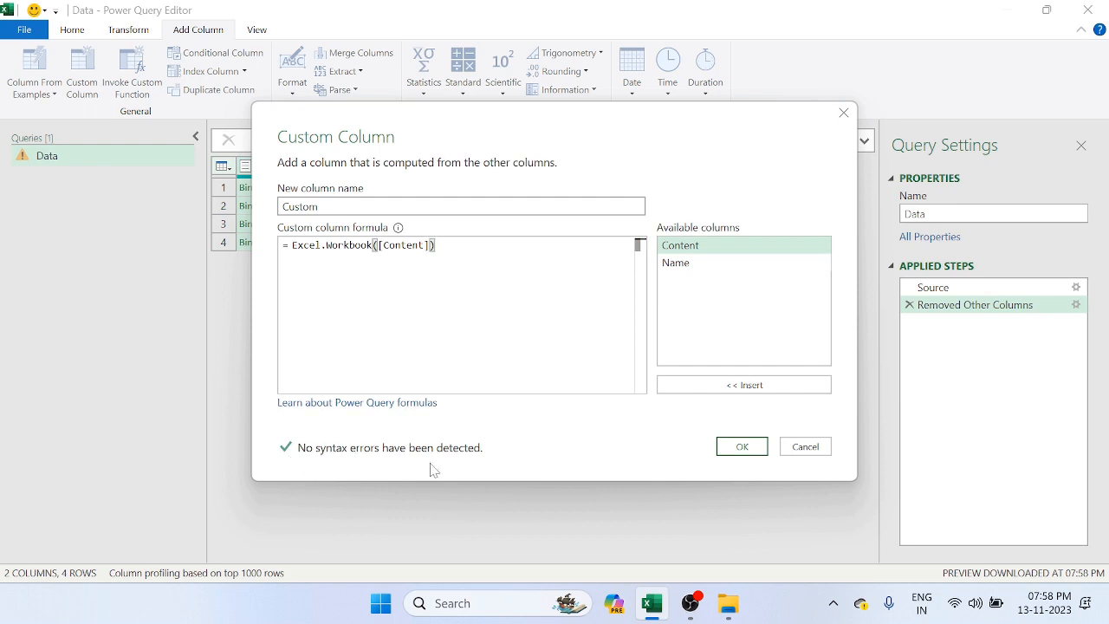
click(743, 448)
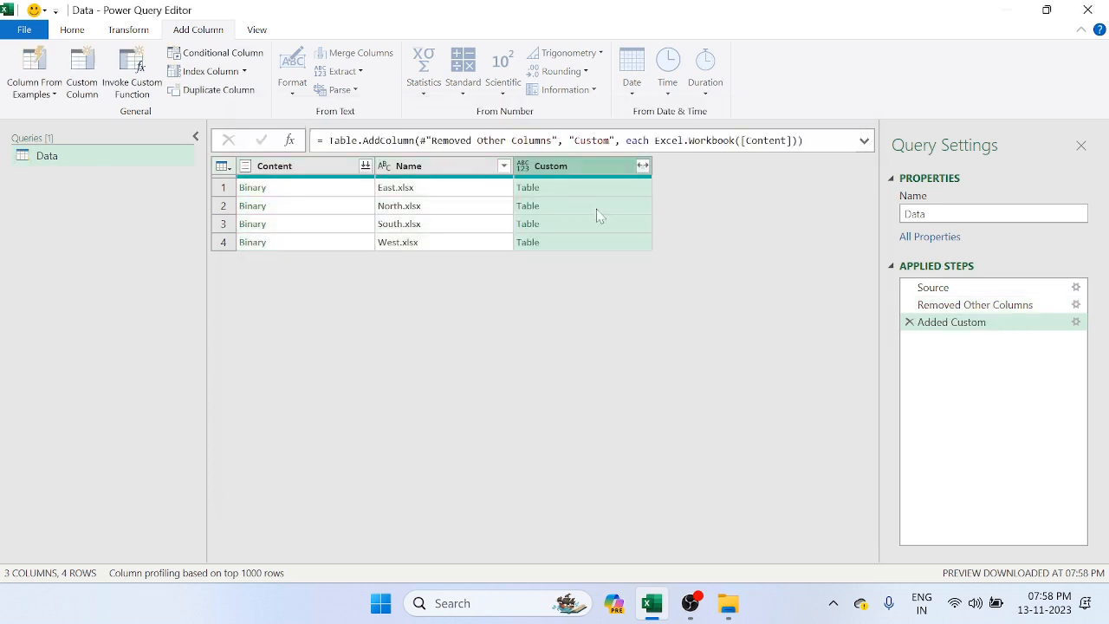
Step: Expand all fields of the Custom column without using the original column name as prefix
click(643, 167)
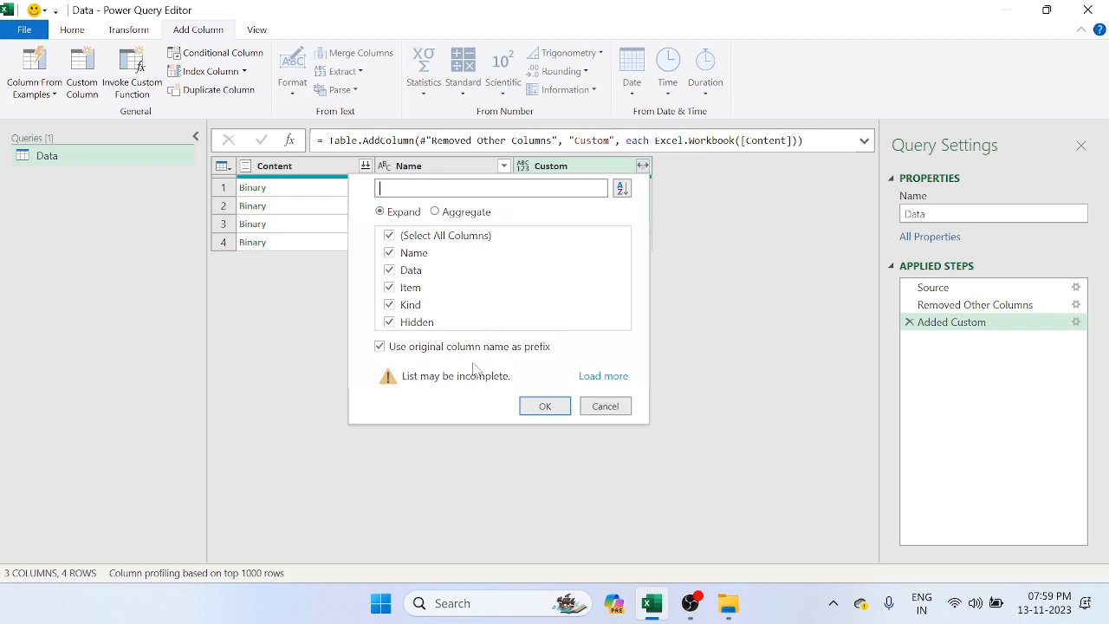
click(380, 346)
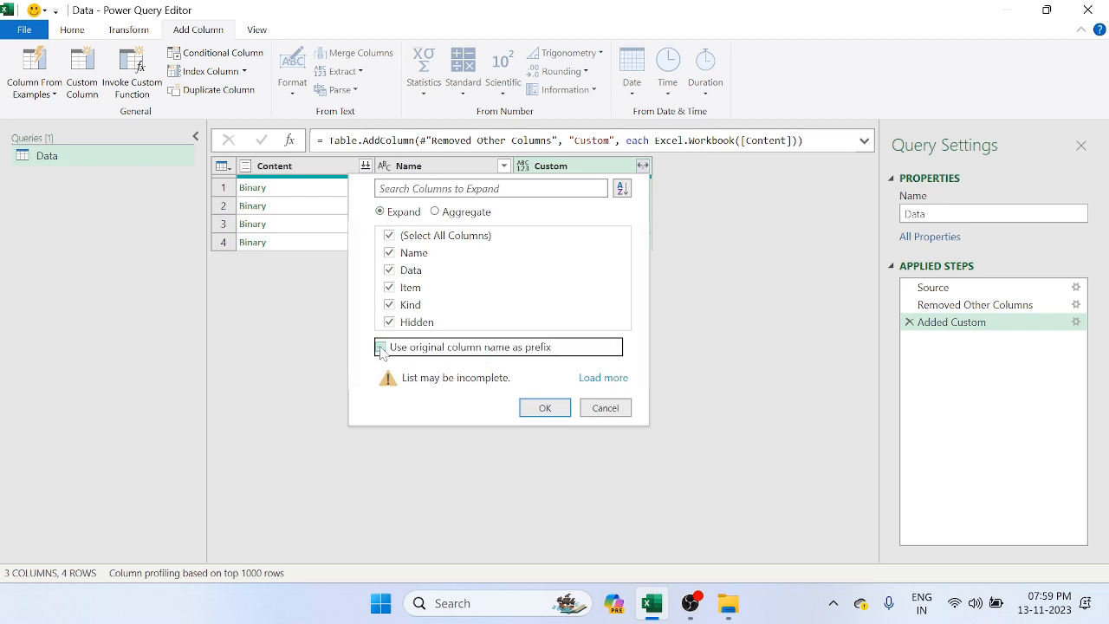
click(548, 408)
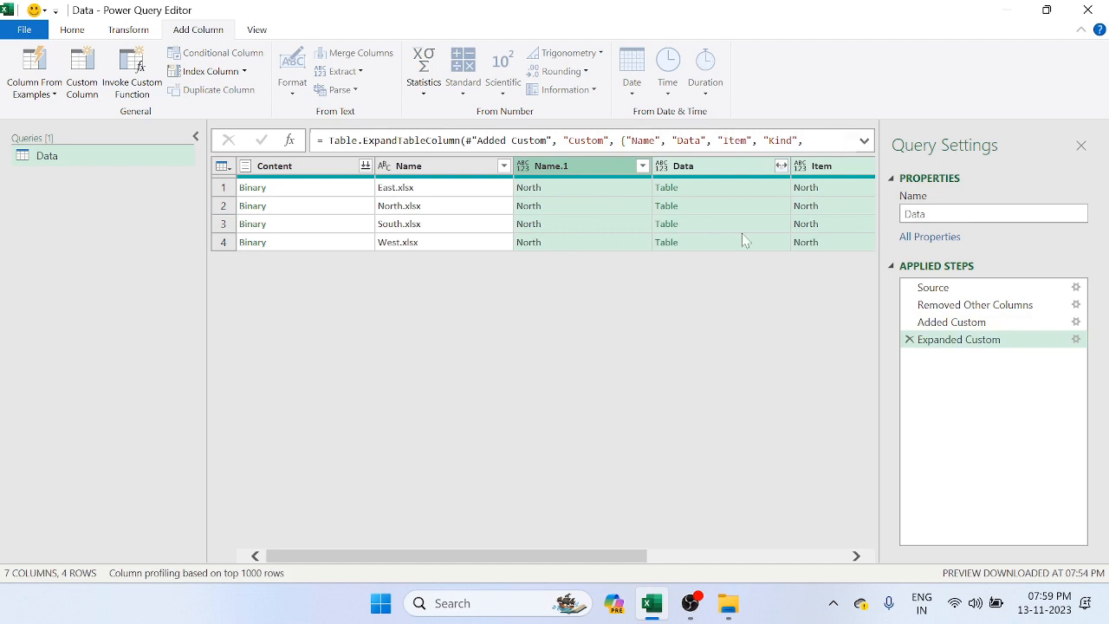
Step: Keep only the Name column with the file names and the Data column, removing all other columns
scroll(742, 233, right, 5)
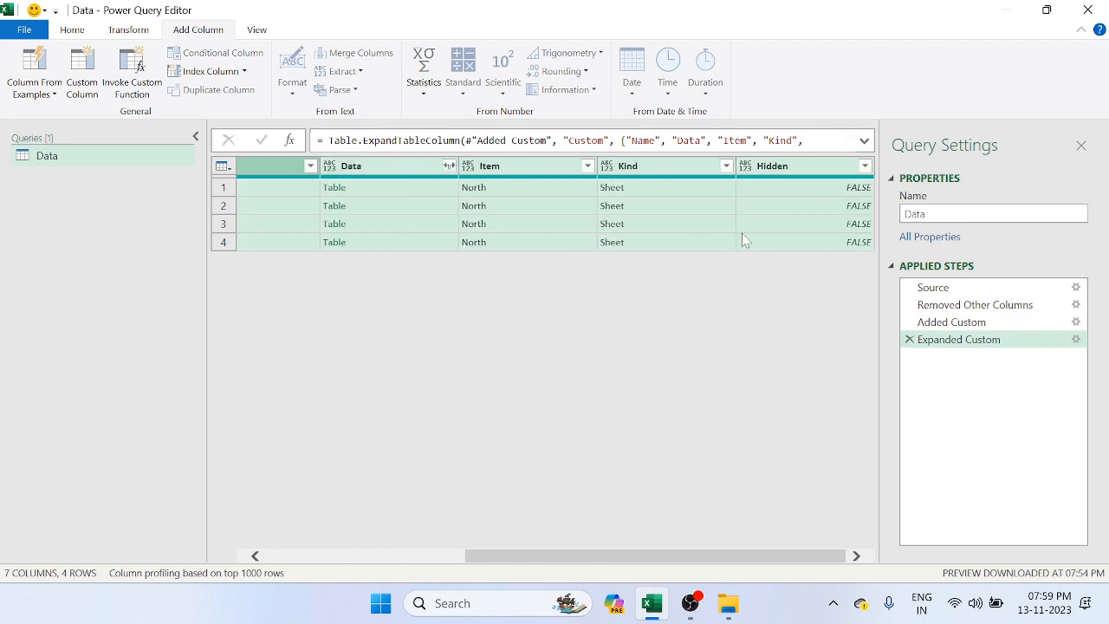
scroll(742, 233, left, 5)
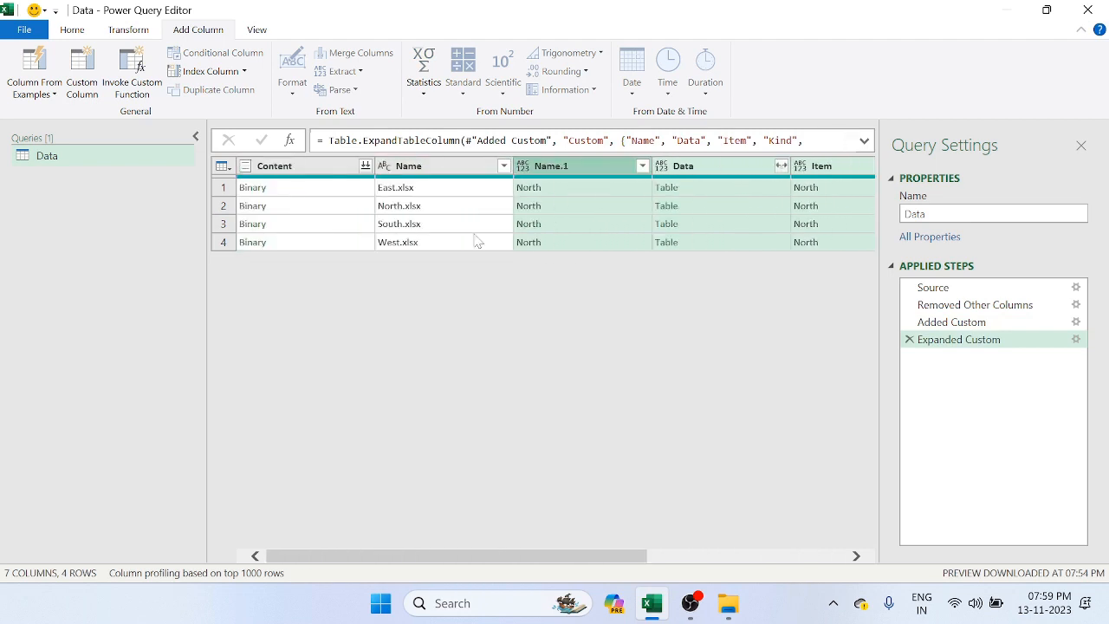
click(312, 168)
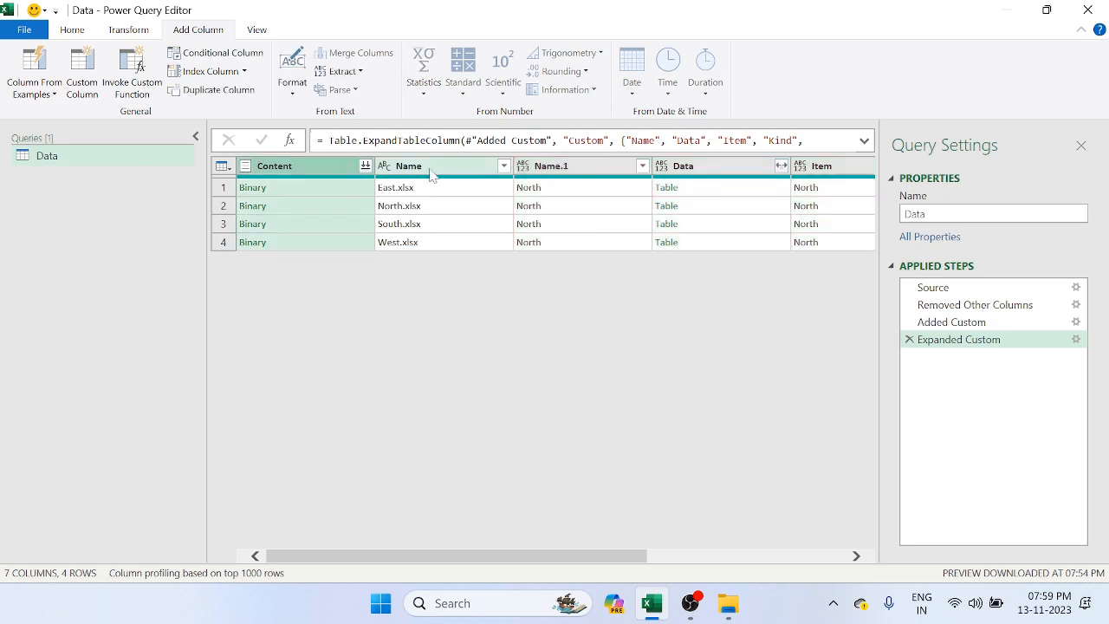
click(457, 169)
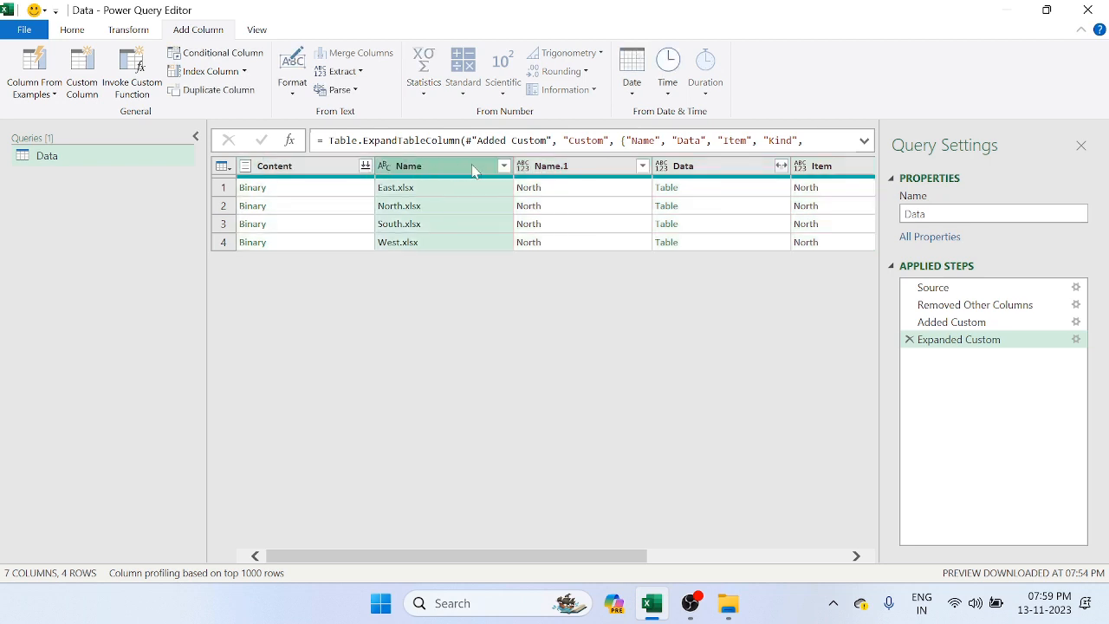
ctrl+click(701, 172)
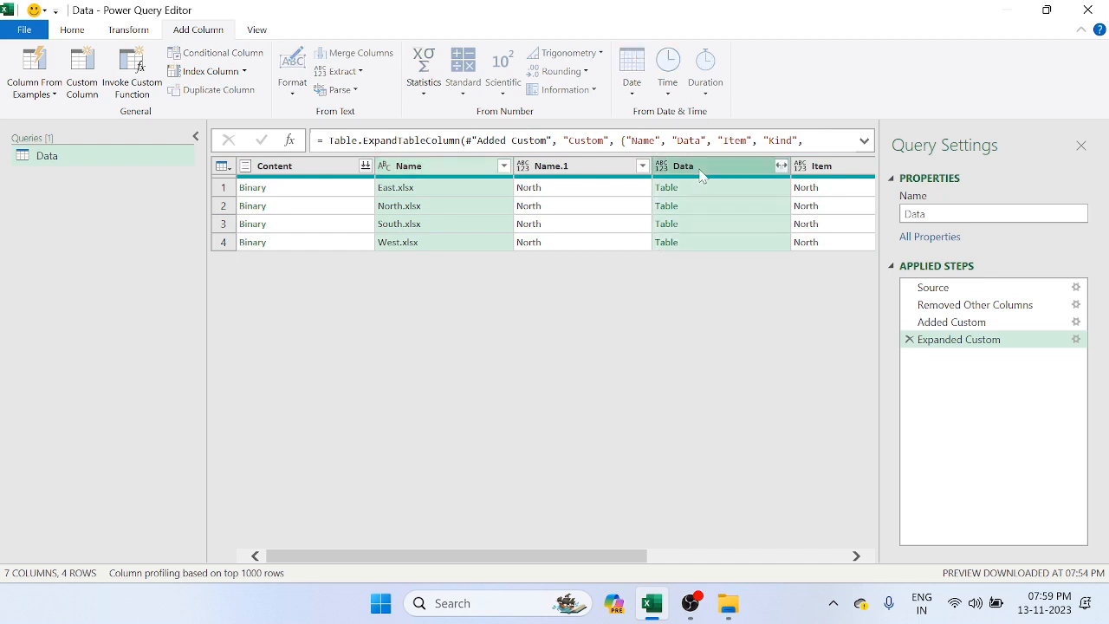
scroll(768, 240, right, 3)
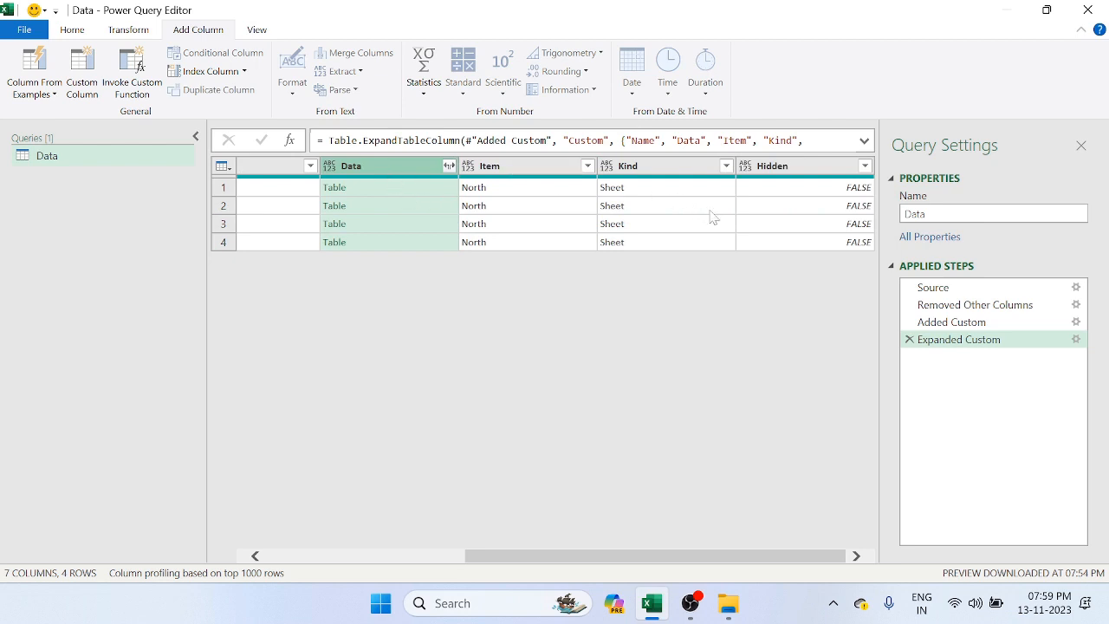
click(80, 29)
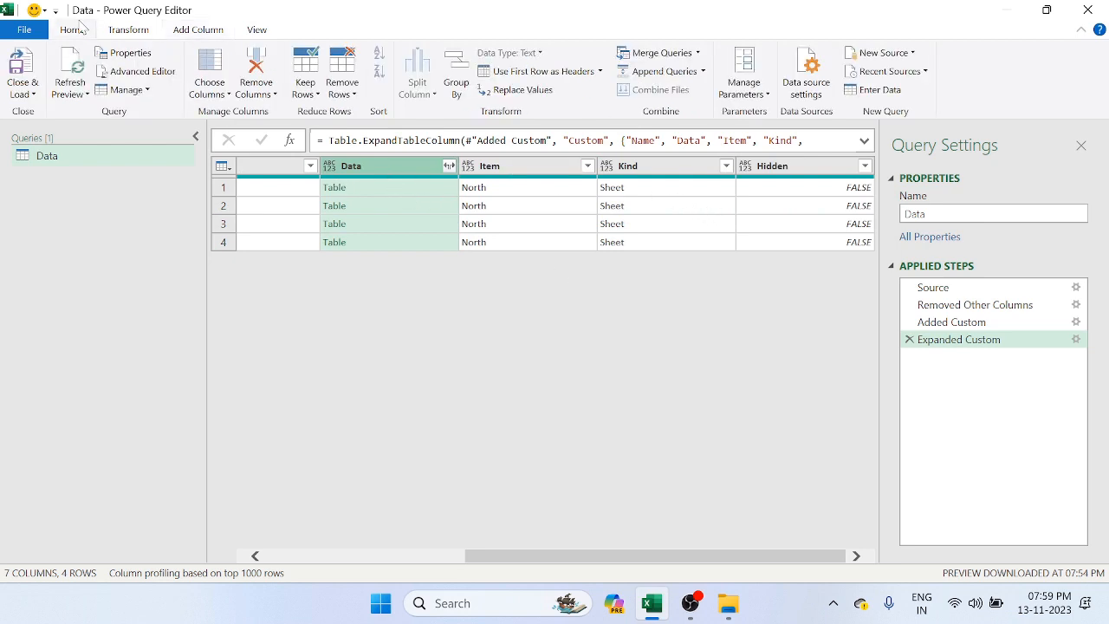
click(259, 96)
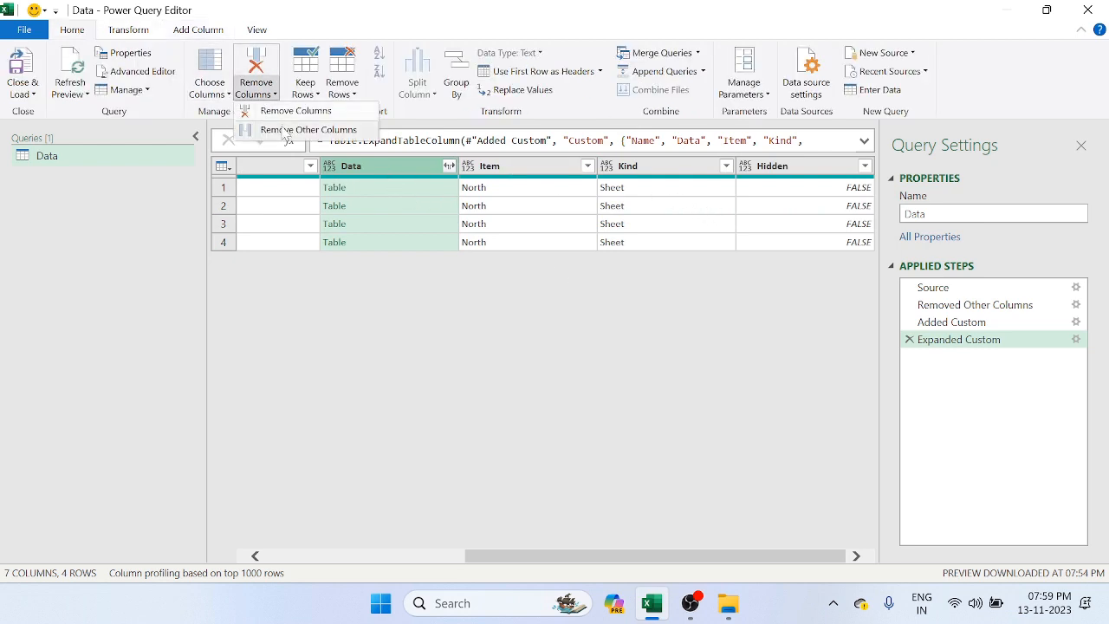
click(286, 130)
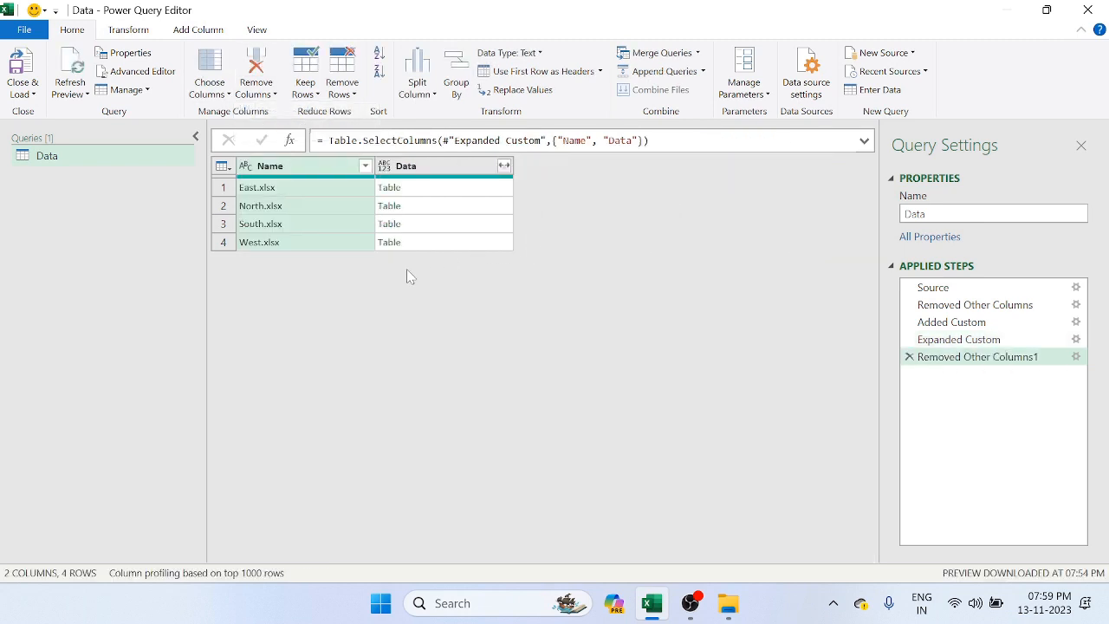
Step: Expand Column1 and Column2 from the Data column without using the original column name as prefix
click(505, 166)
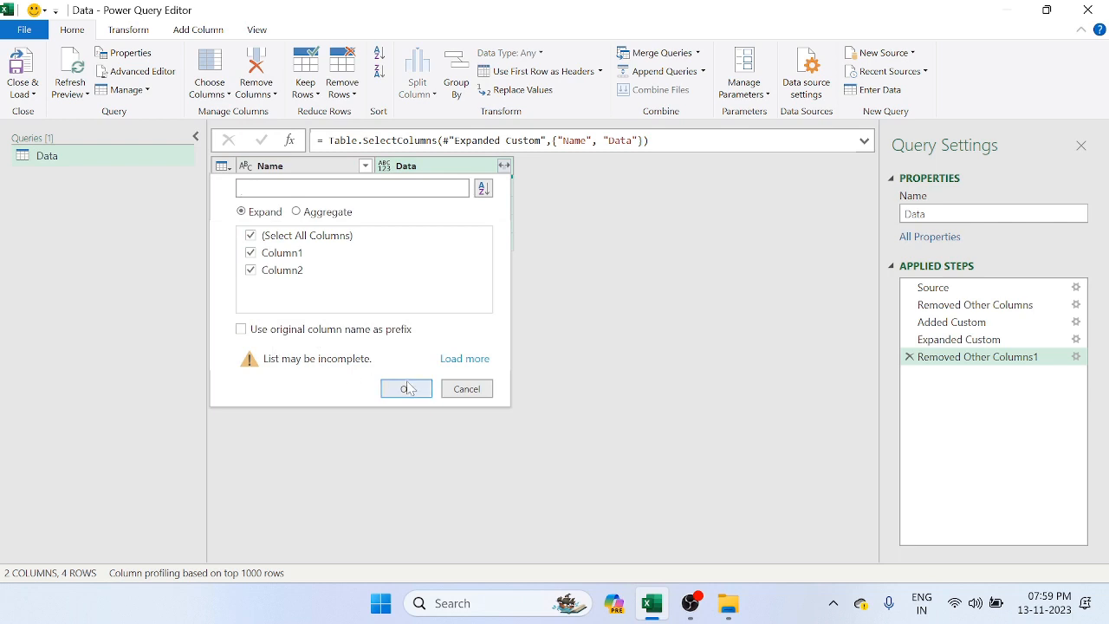
click(406, 389)
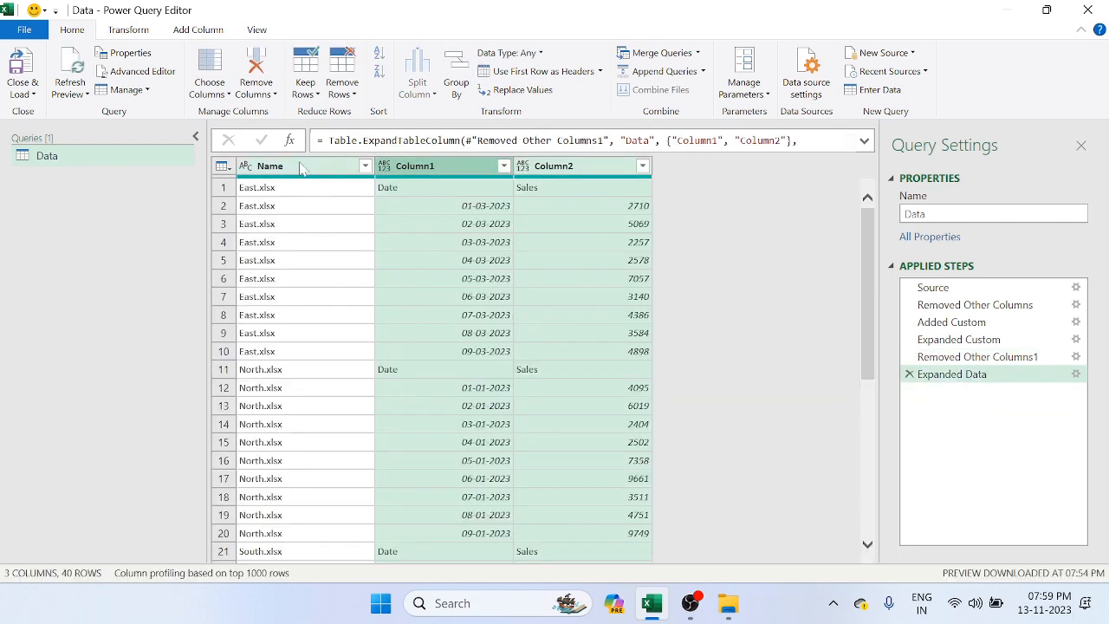
click(365, 167)
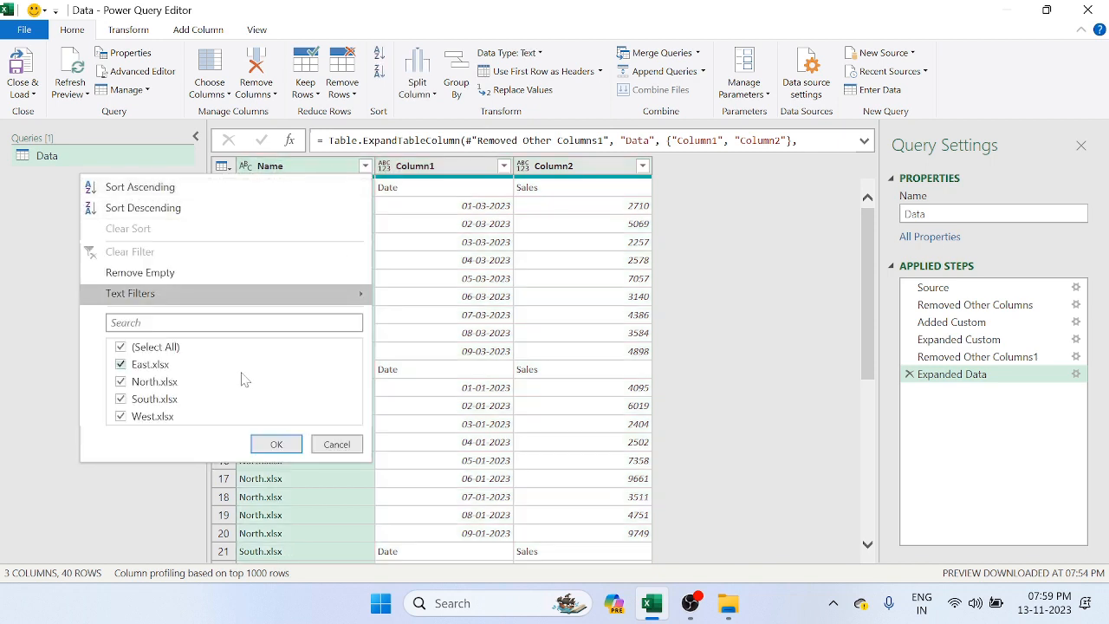
click(341, 445)
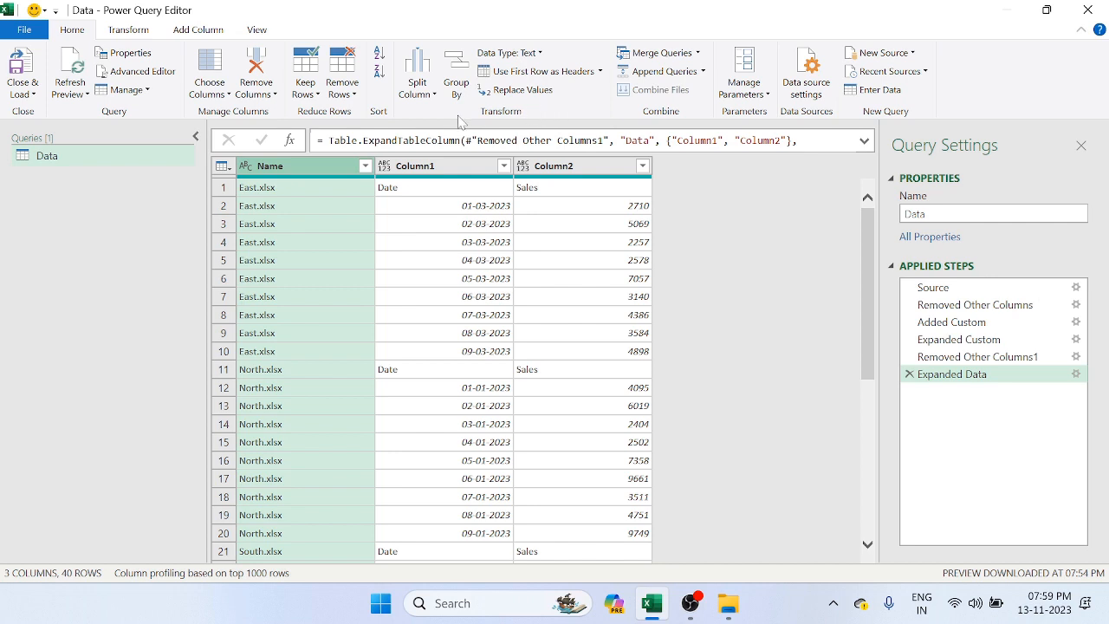
Step: Promote the first row to headers and rename the East.xlsx column as Region
click(550, 76)
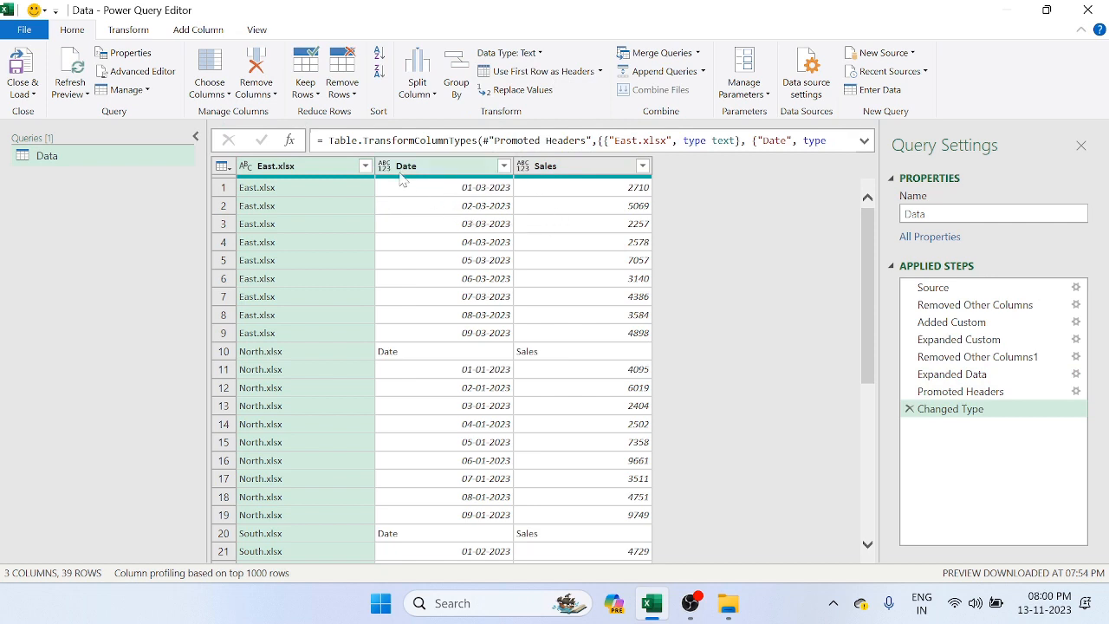
double_click(323, 172)
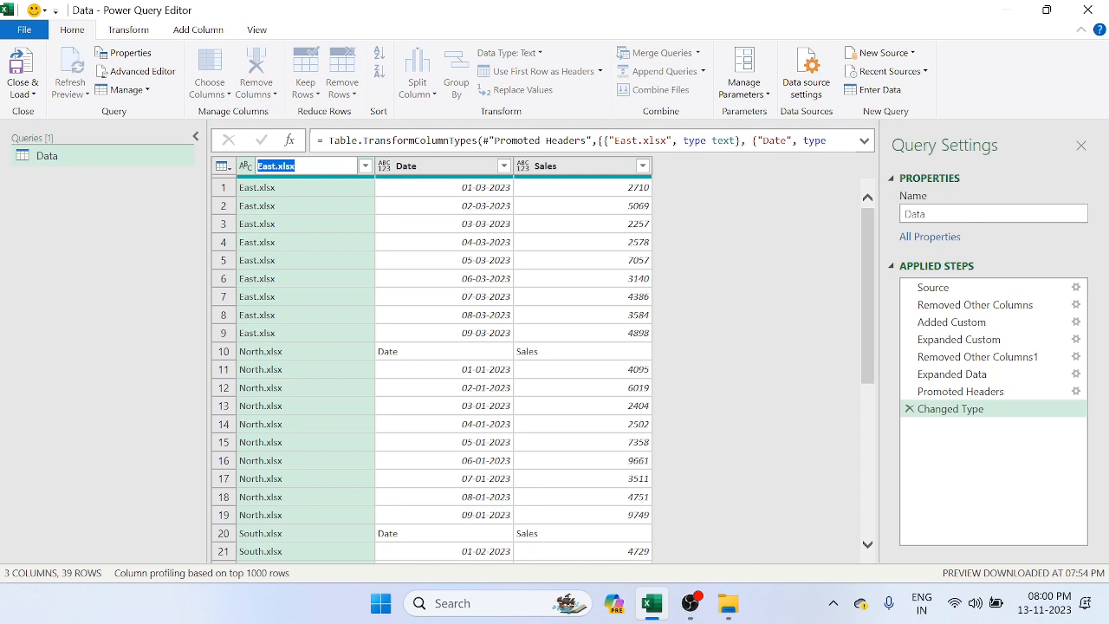
text(Region)
key(Return)
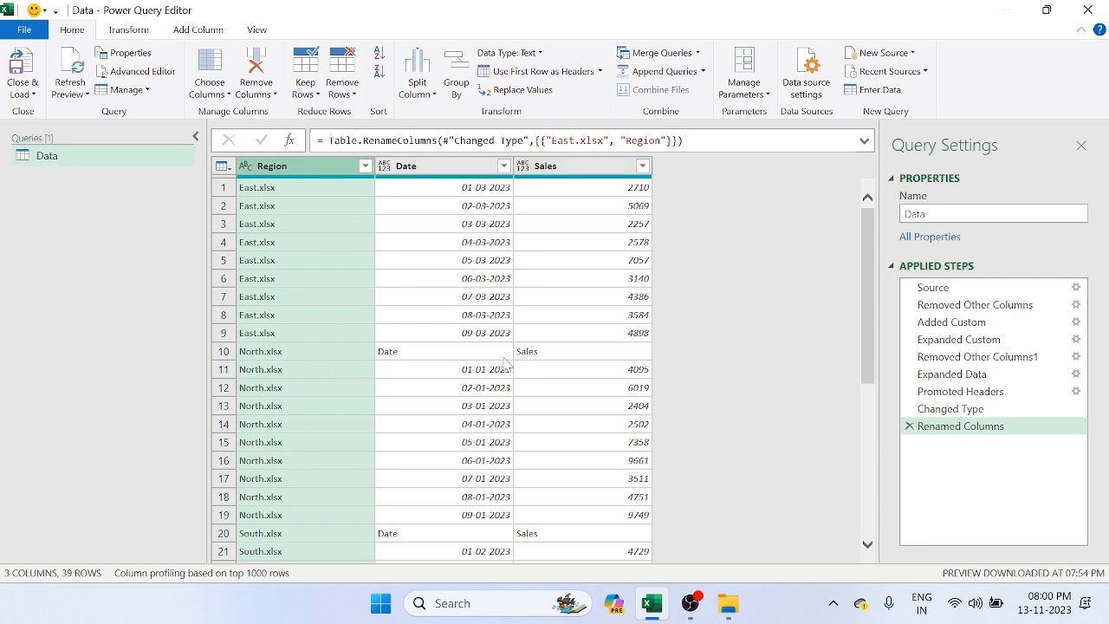
Step: Filter the Date column to keep only rows whose value does not equal Date
click(504, 166)
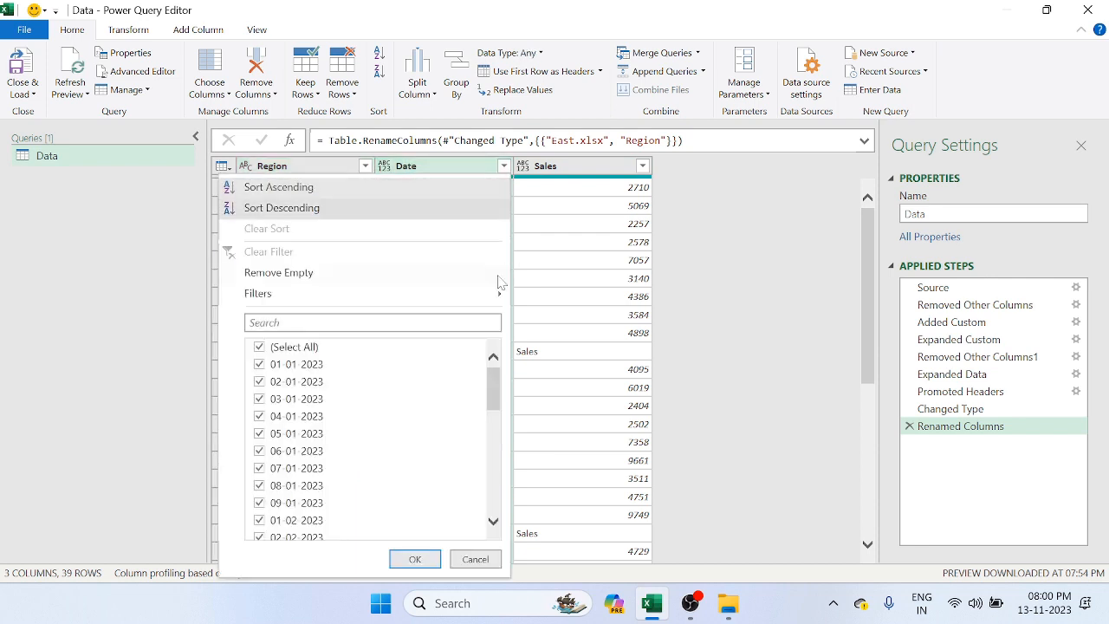
mouse_move(395, 300)
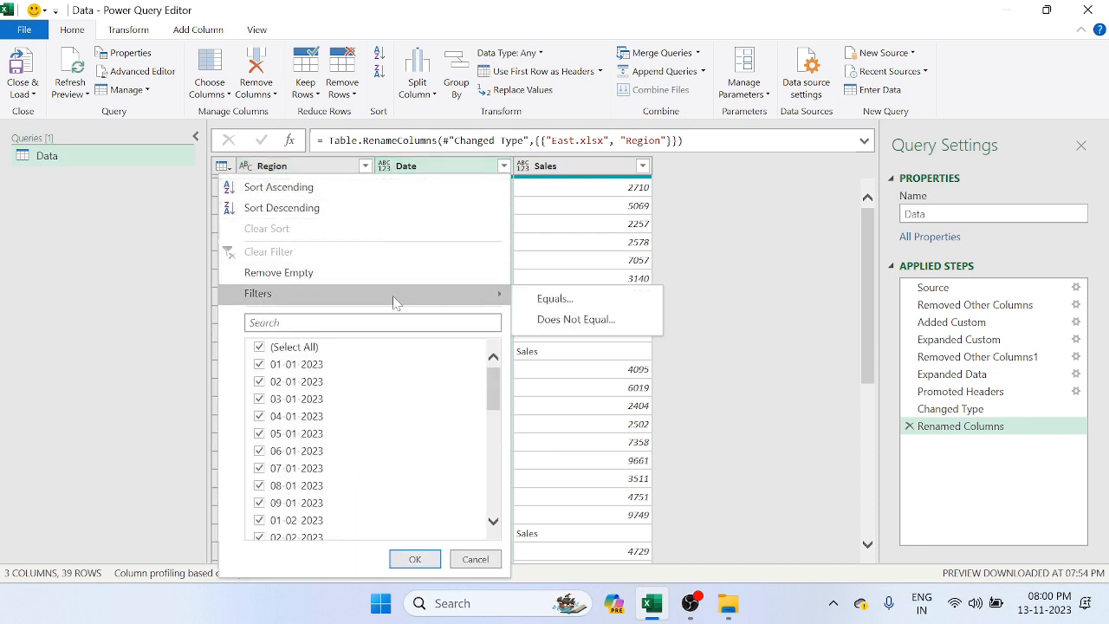
click(564, 320)
click(442, 293)
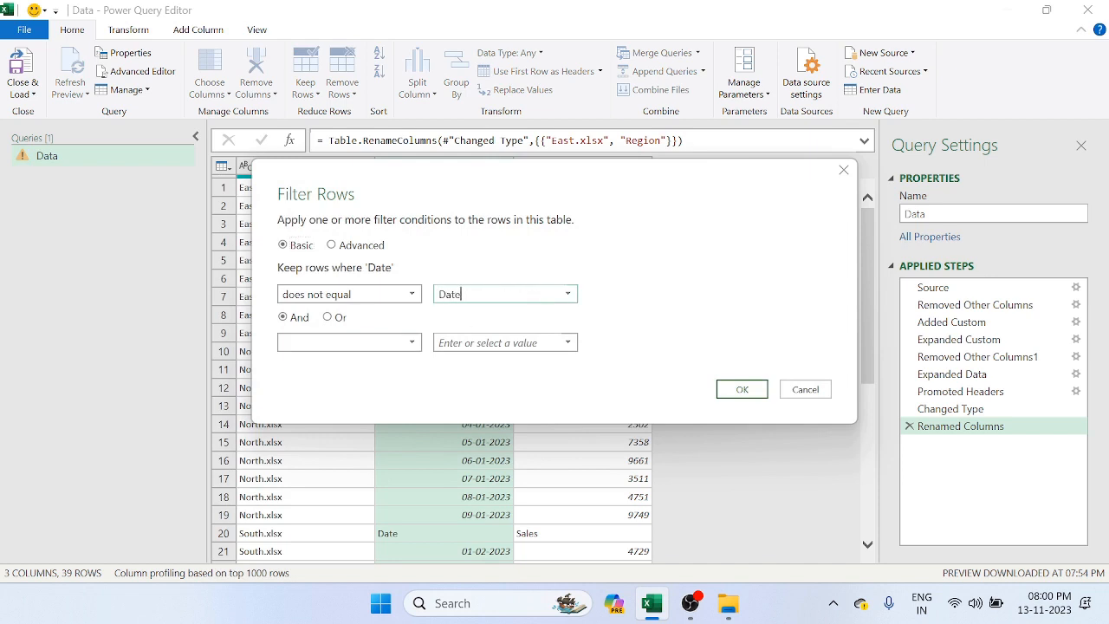
click(749, 391)
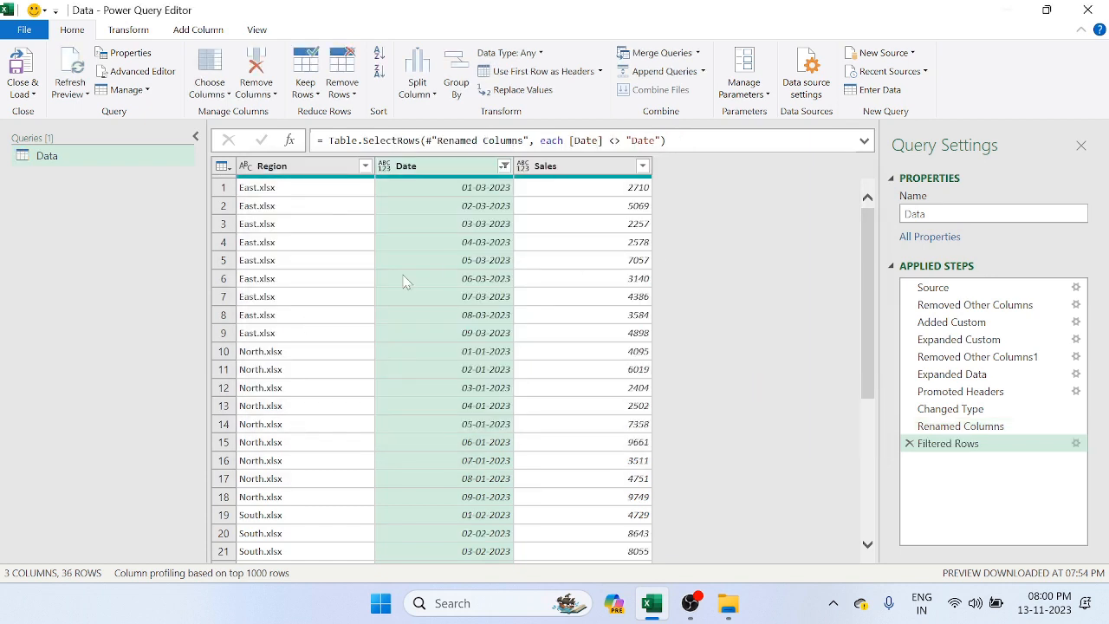
Step: Split the Region column by the custom delimiter "." at each occurrence of the delimiter
click(284, 169)
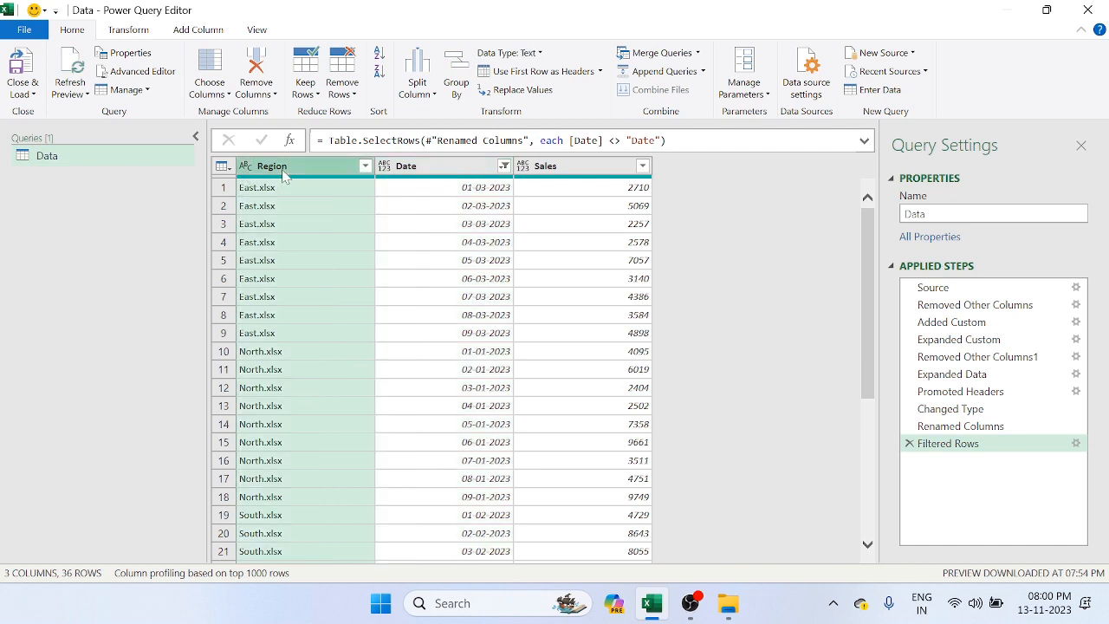
click(128, 31)
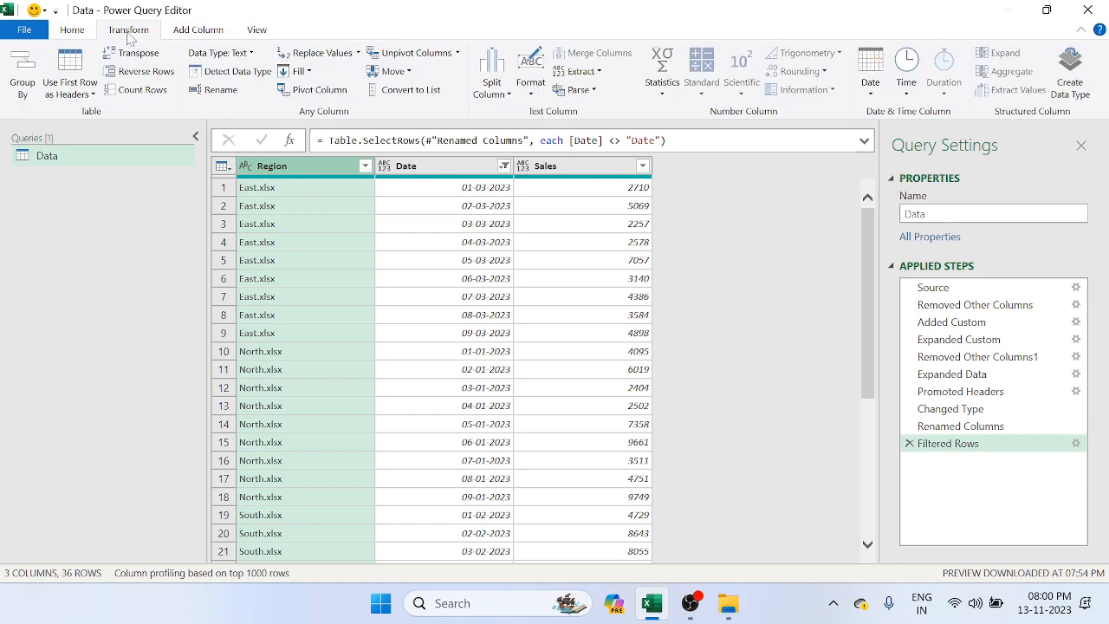
click(506, 96)
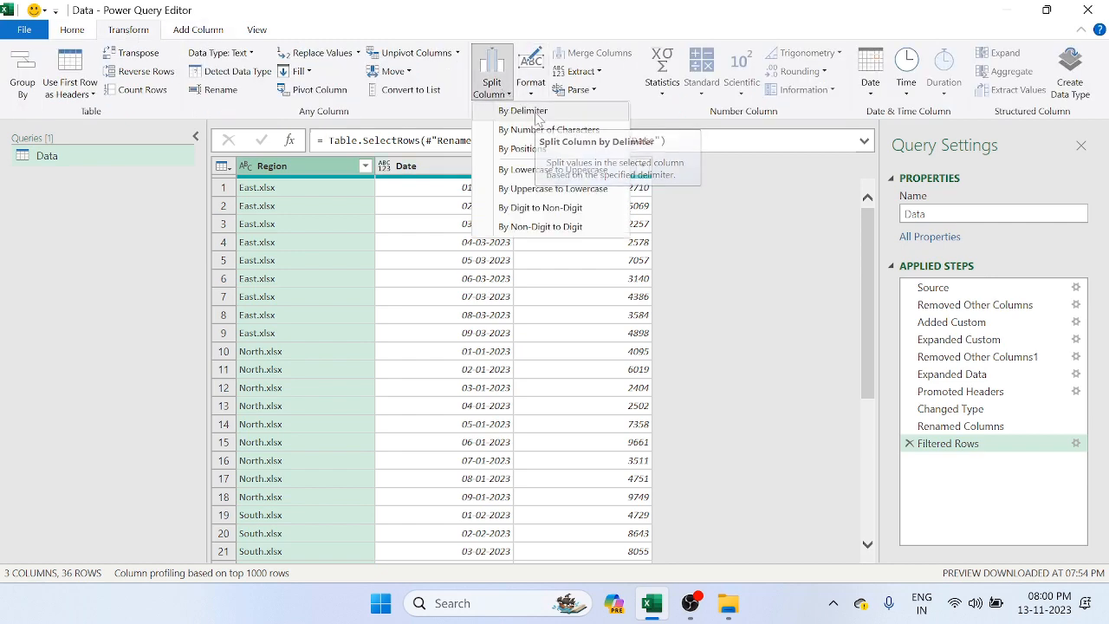
click(537, 113)
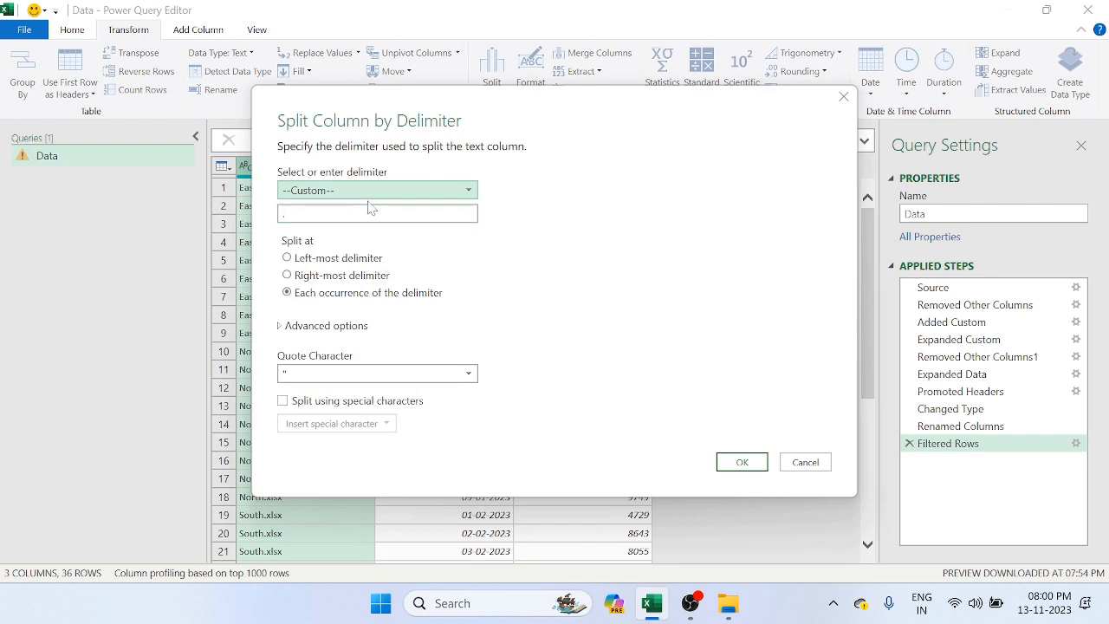
drag(537, 113, 692, 126)
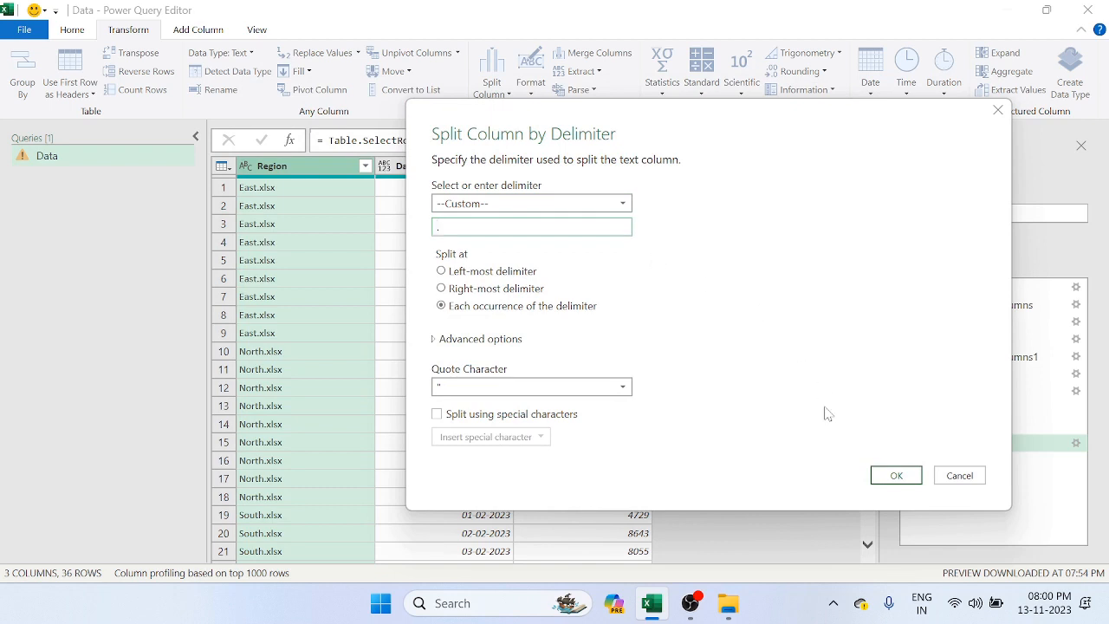
click(902, 475)
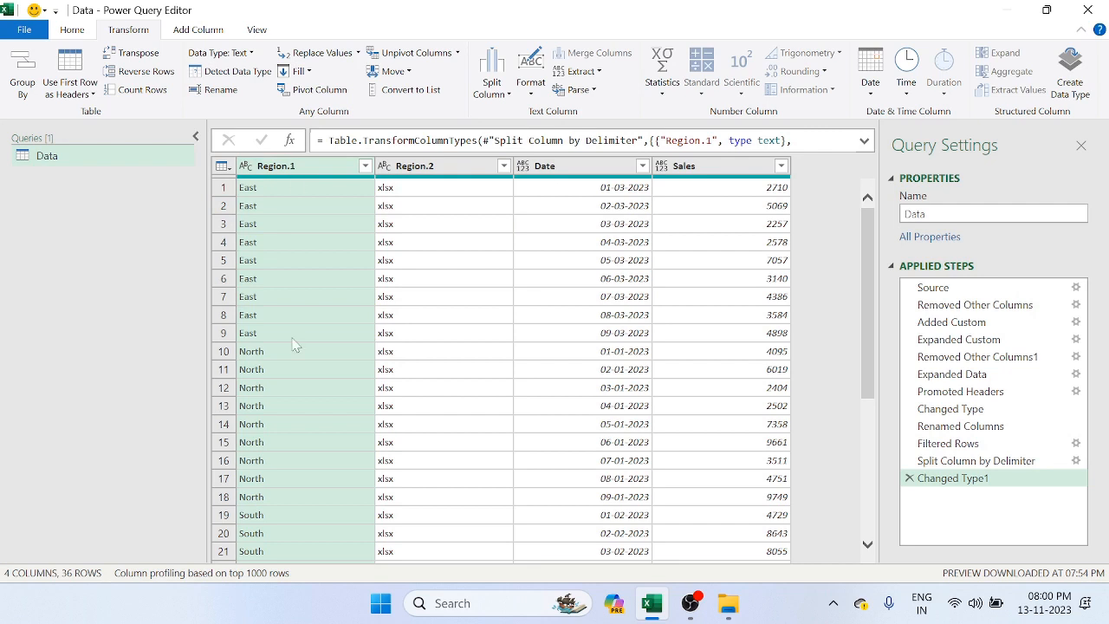
Step: Remove the Region.2 column and rename Region.1 as Region
click(438, 168)
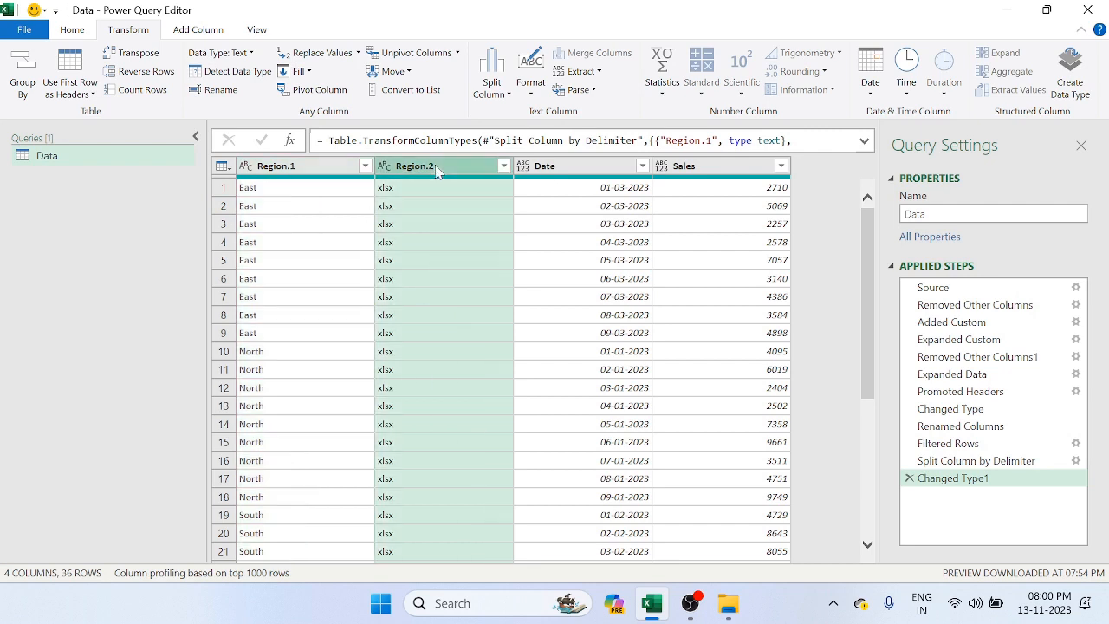
right_click(438, 171)
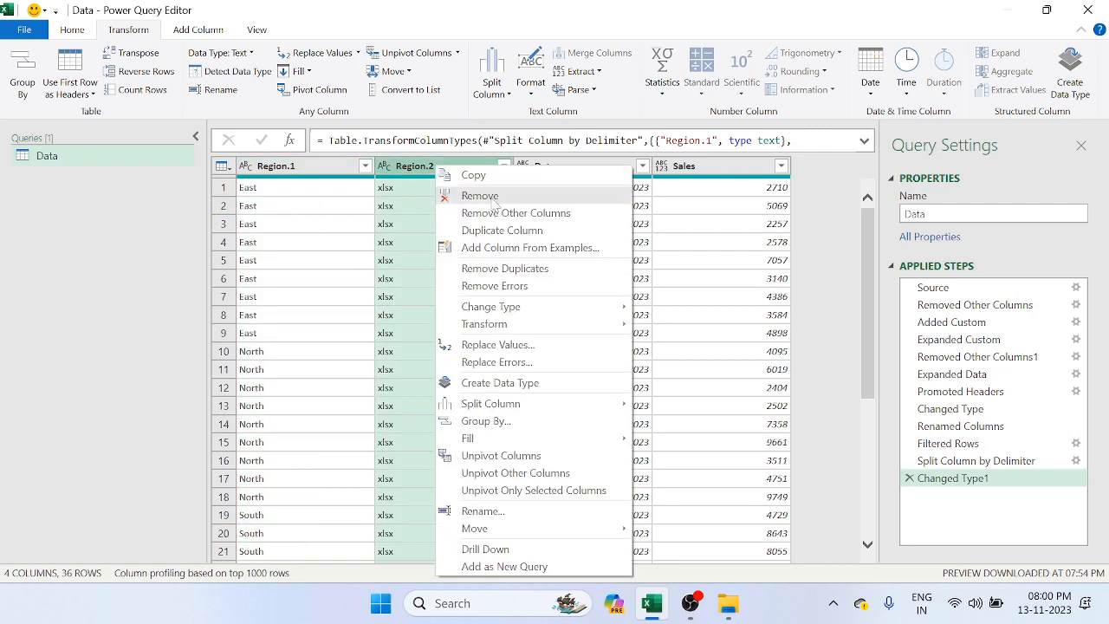
click(494, 201)
double_click(326, 170)
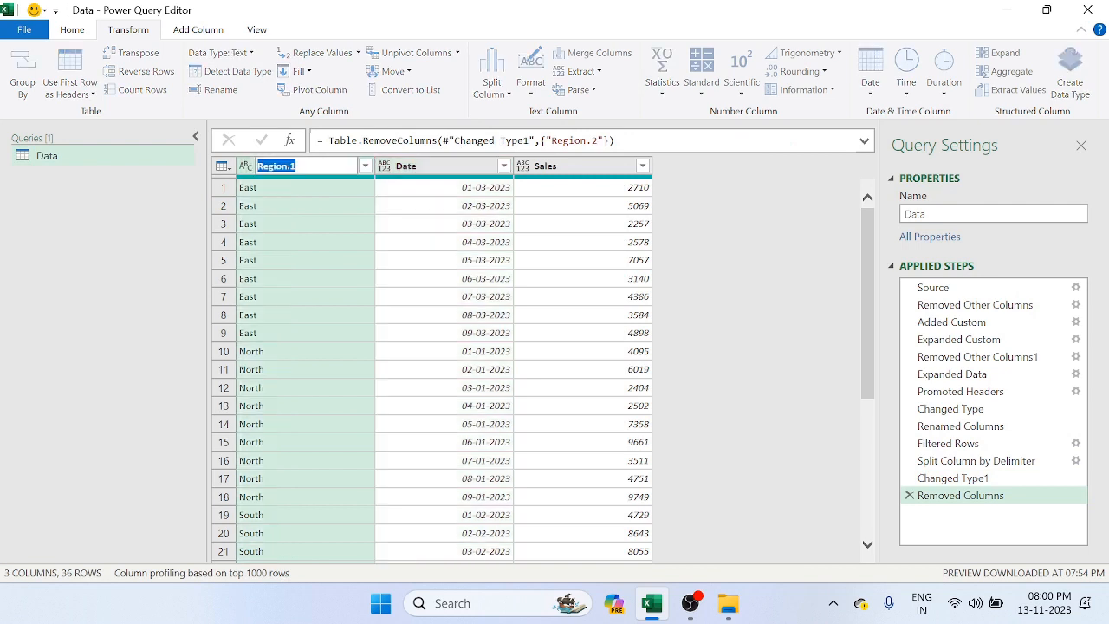
text(Region)
key(Return)
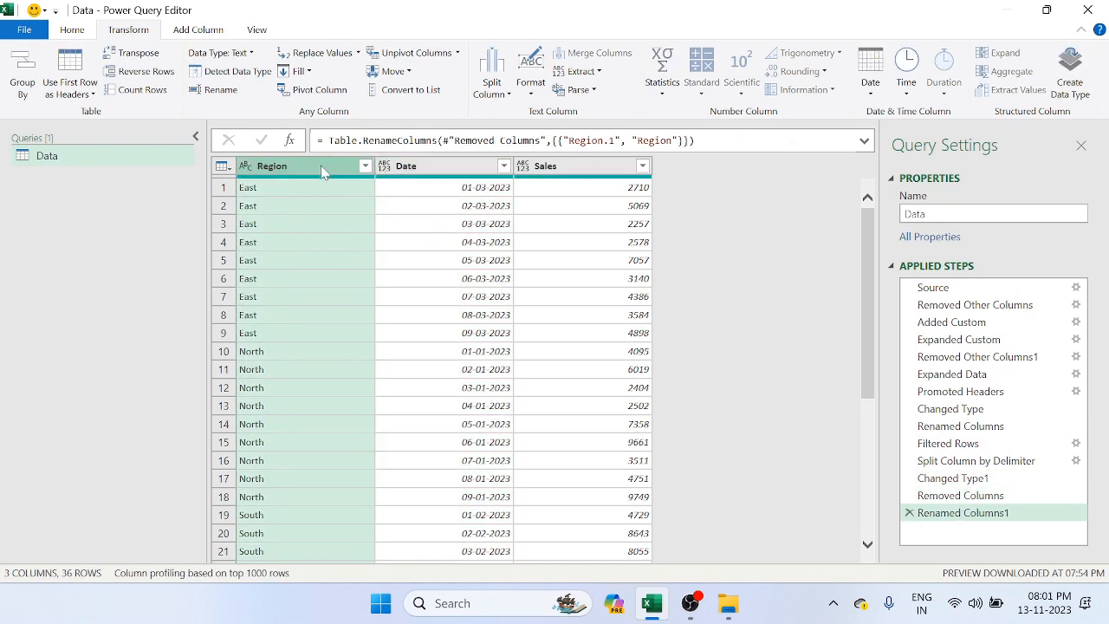
Step: Set the data type of the Date column to Date and of the Sales column to Currency
click(390, 169)
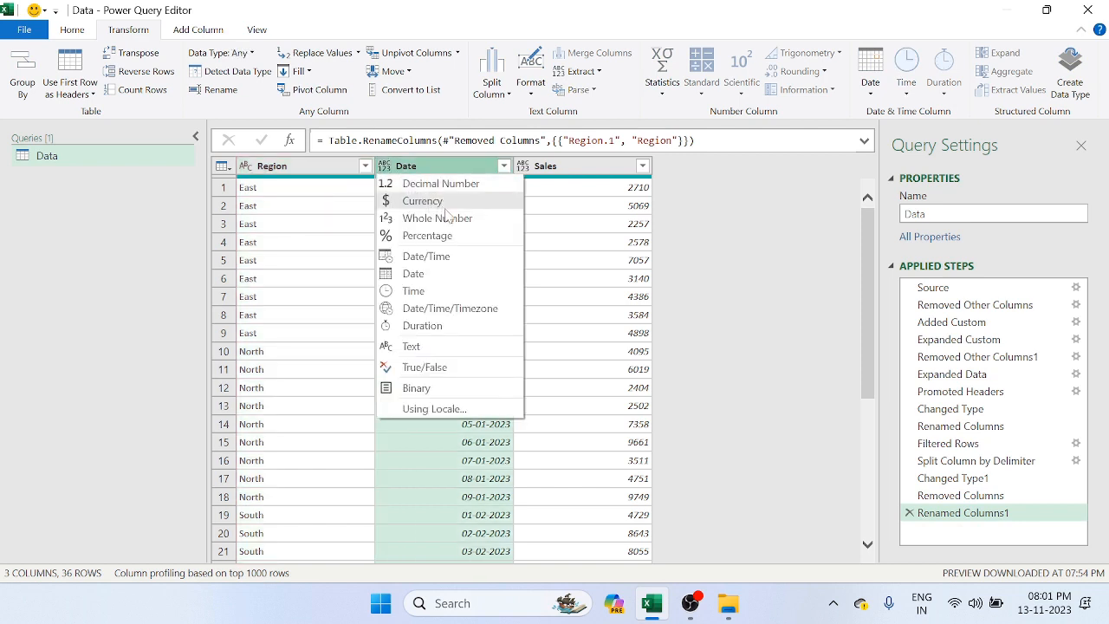
click(412, 276)
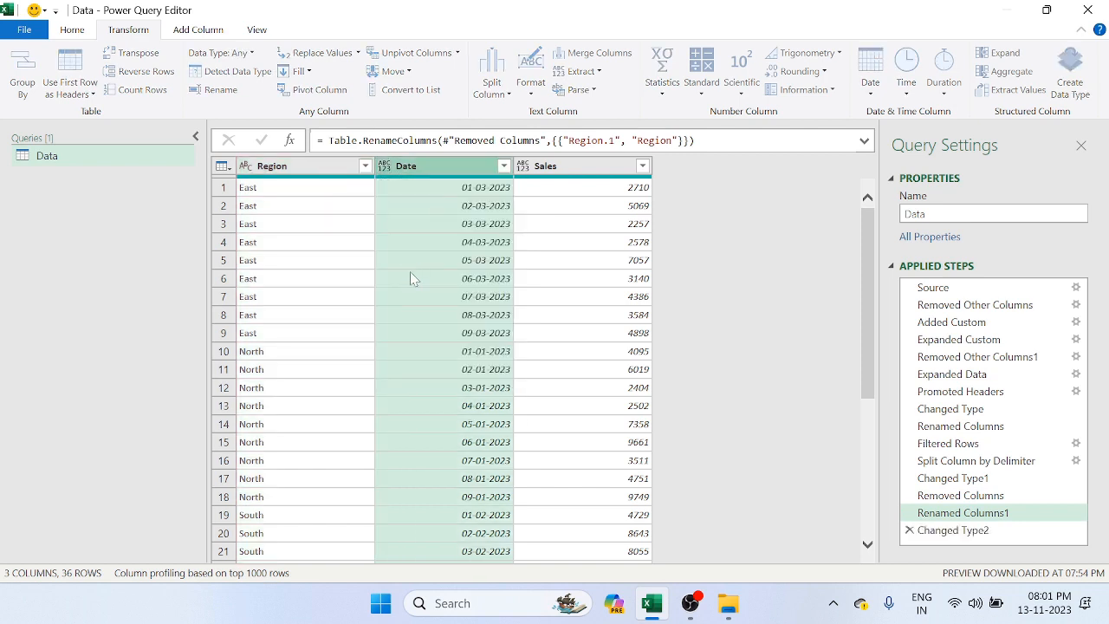
click(524, 167)
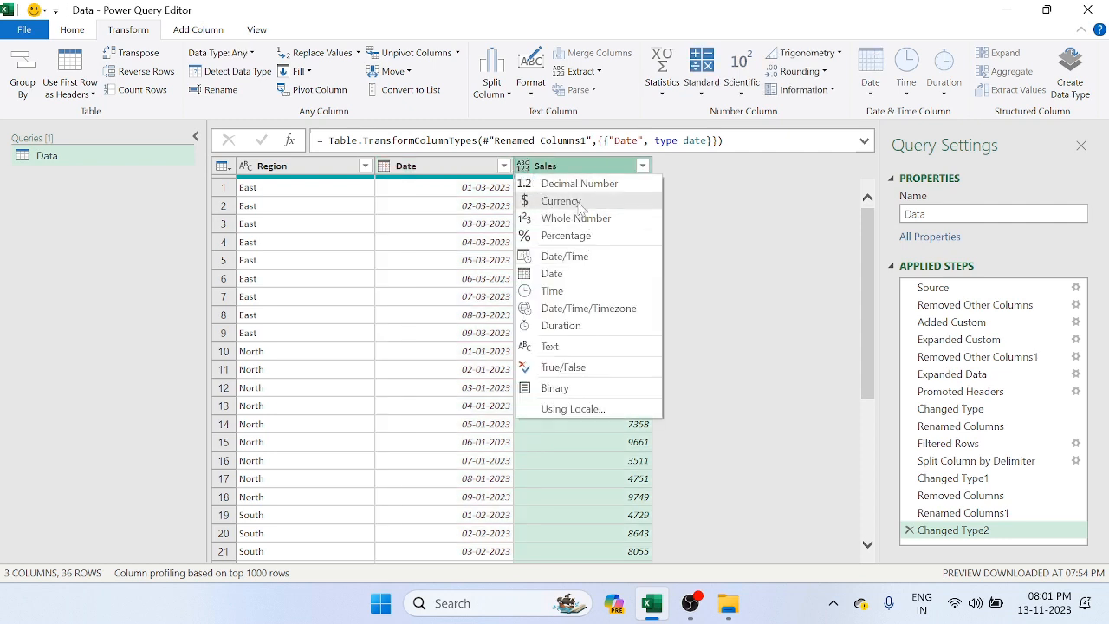
click(578, 201)
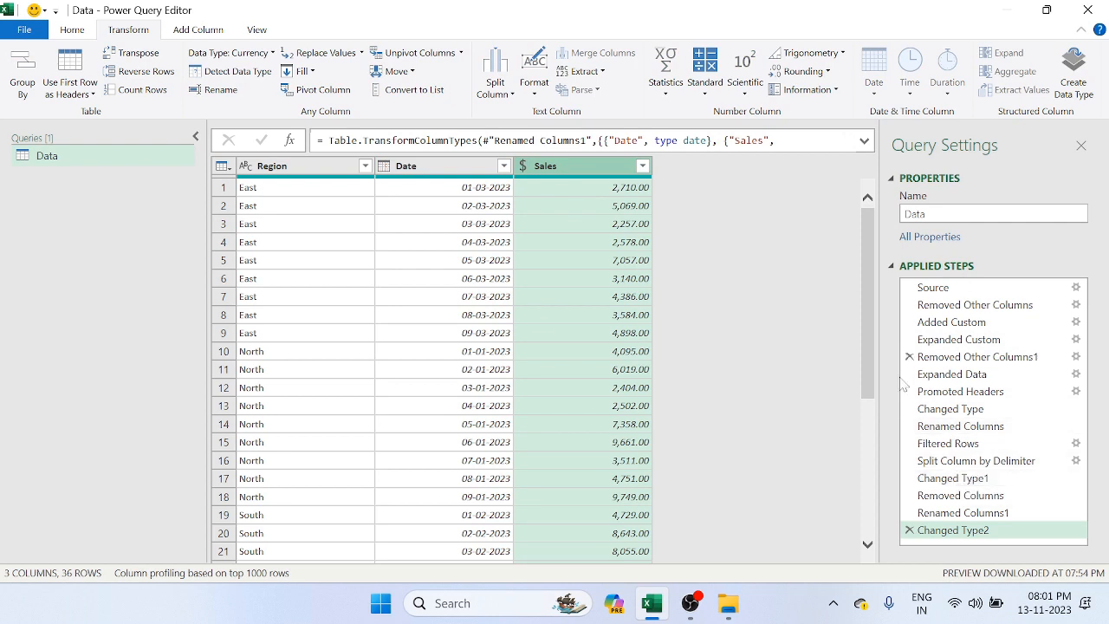
Step: Close the query editor and load the combined Region, Date and Sales query into a worksheet table
click(73, 30)
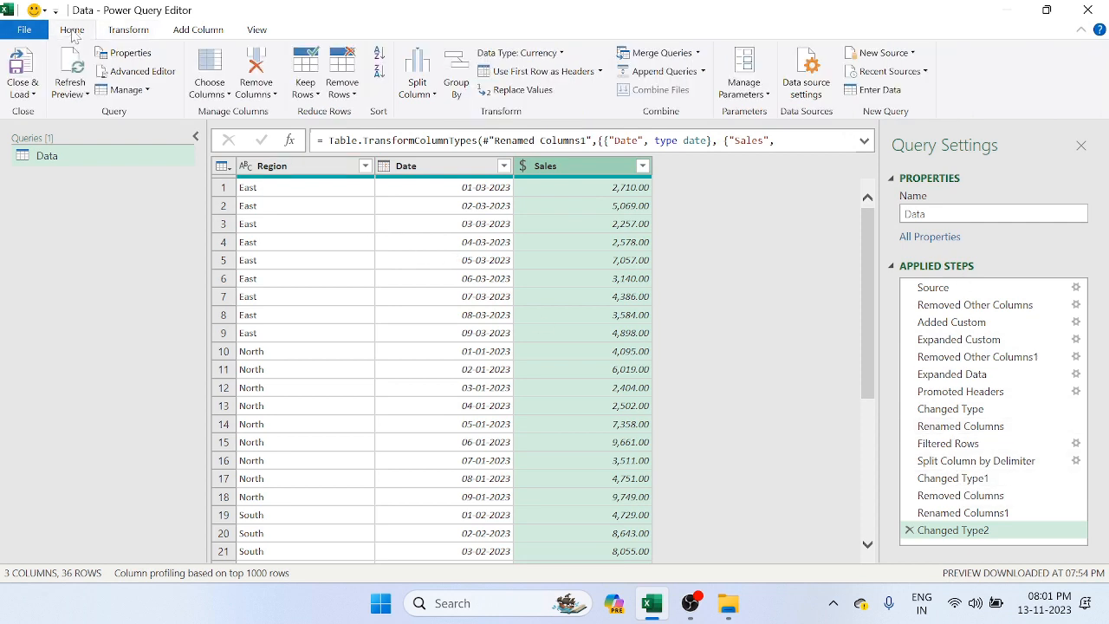
click(23, 93)
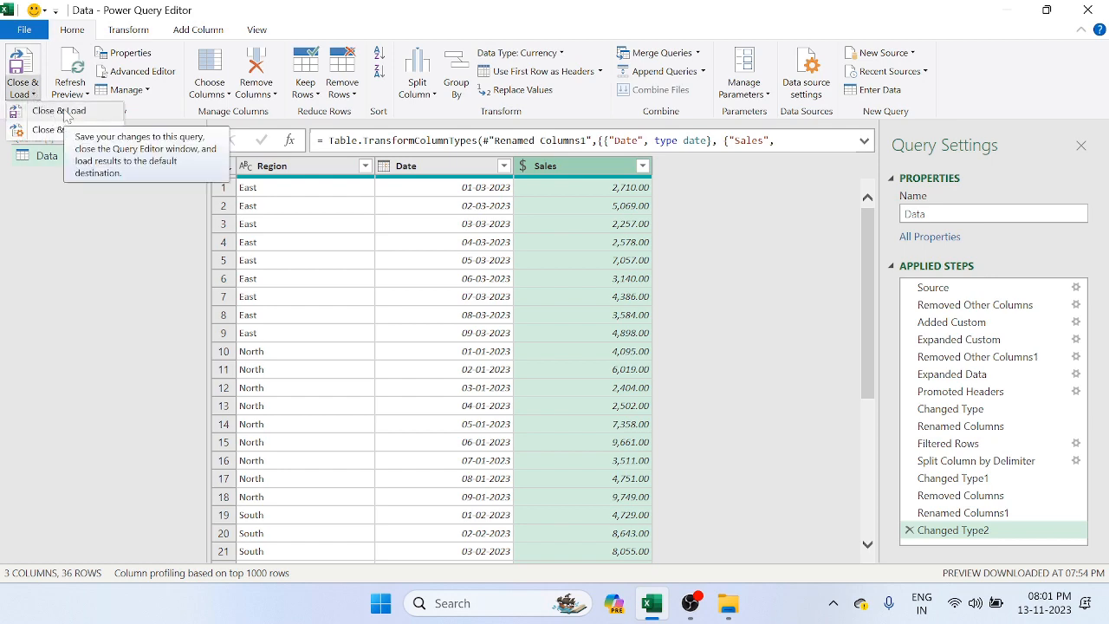
click(62, 112)
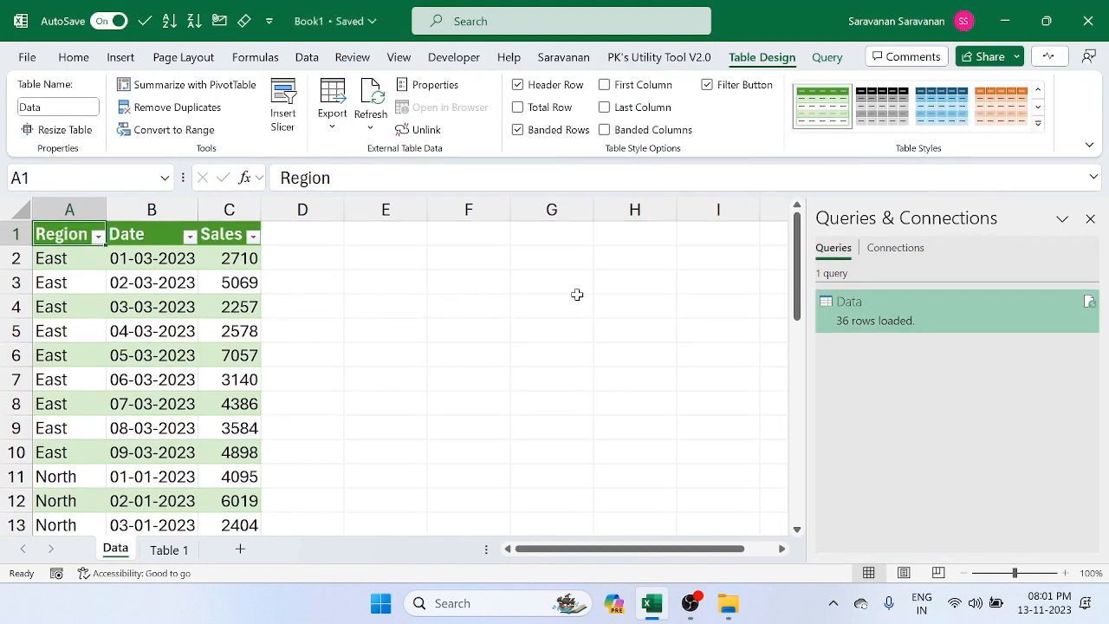
mouse_move(877, 329)
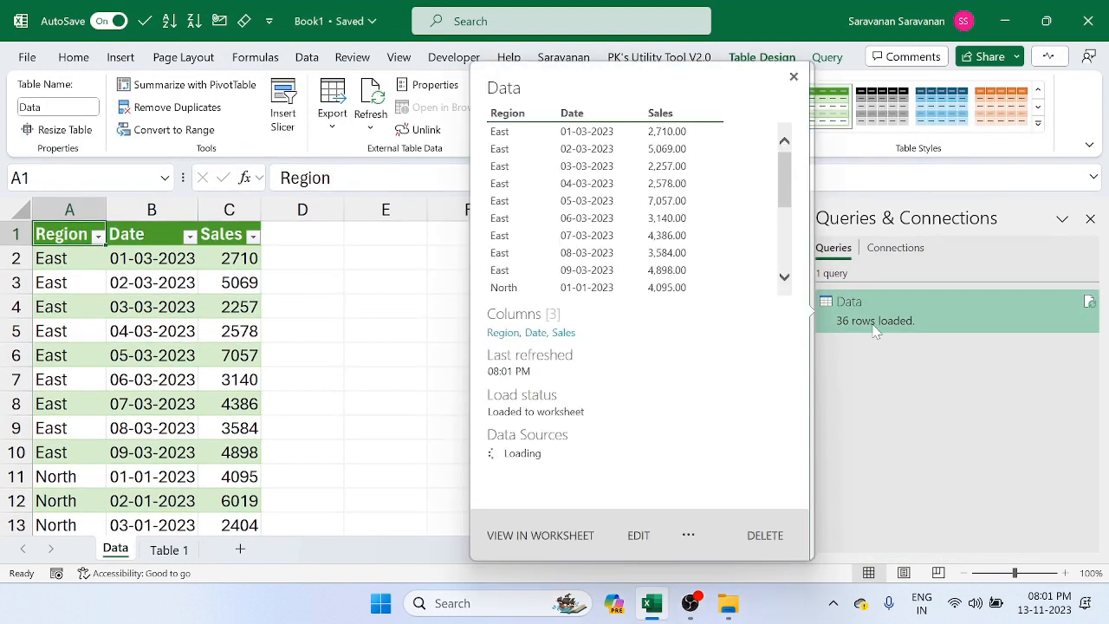
click(201, 374)
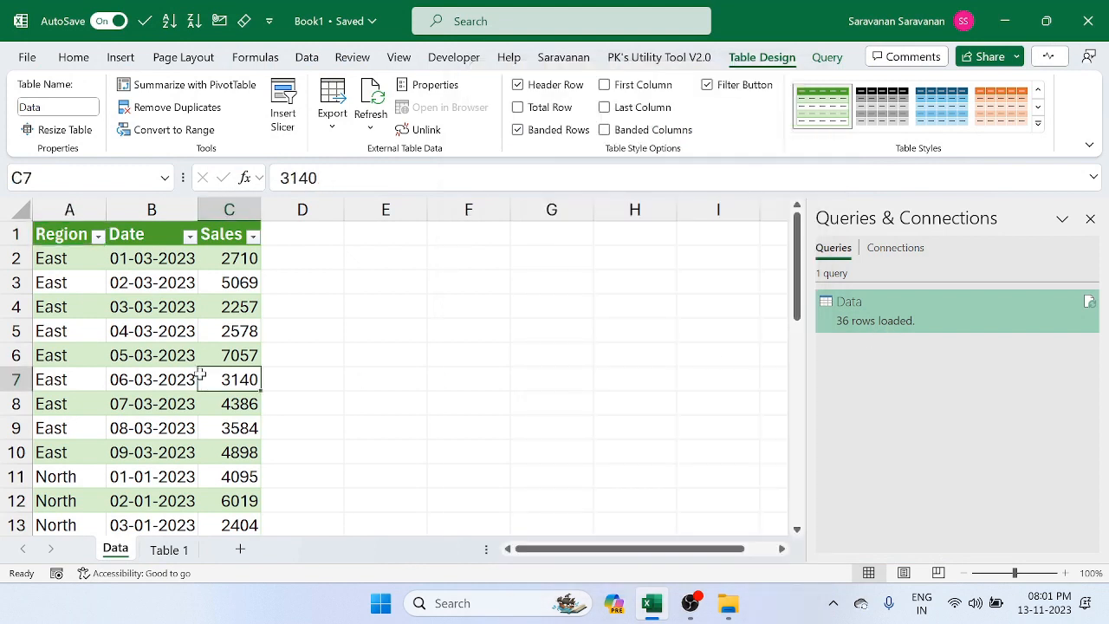
Step: Open the North workbook from the Data folder on the Desktop and select cells A10:B18
click(728, 603)
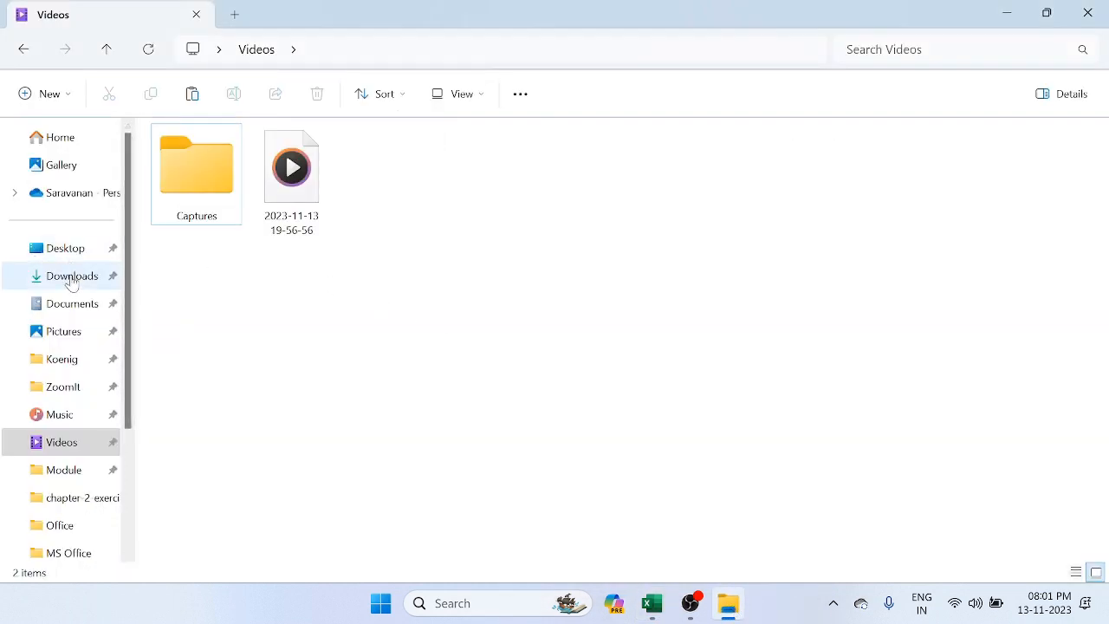
click(66, 248)
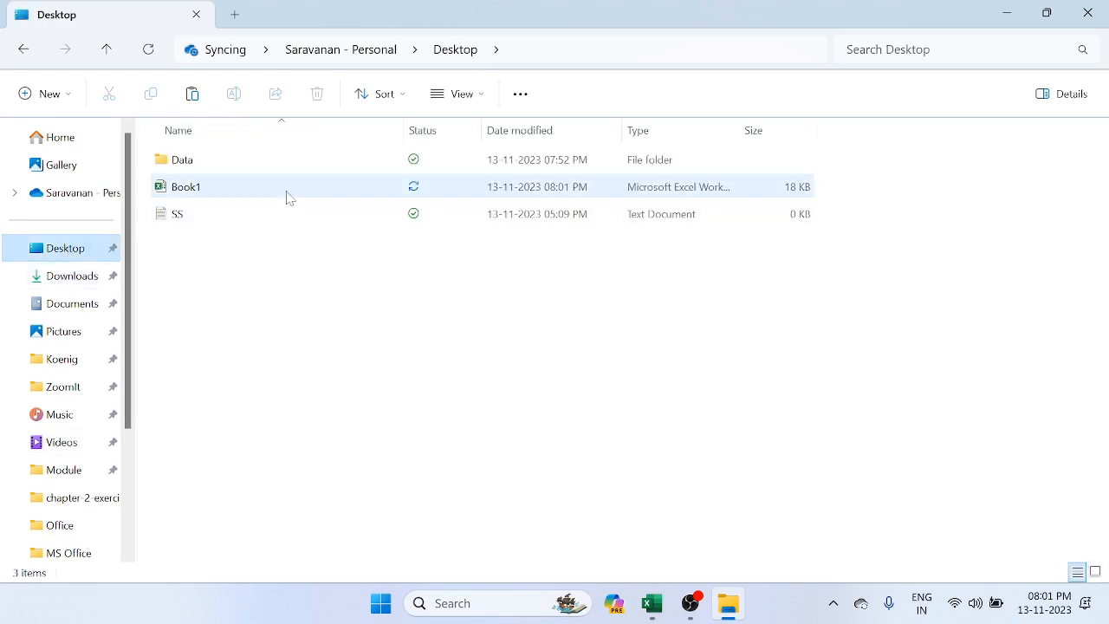
double_click(199, 167)
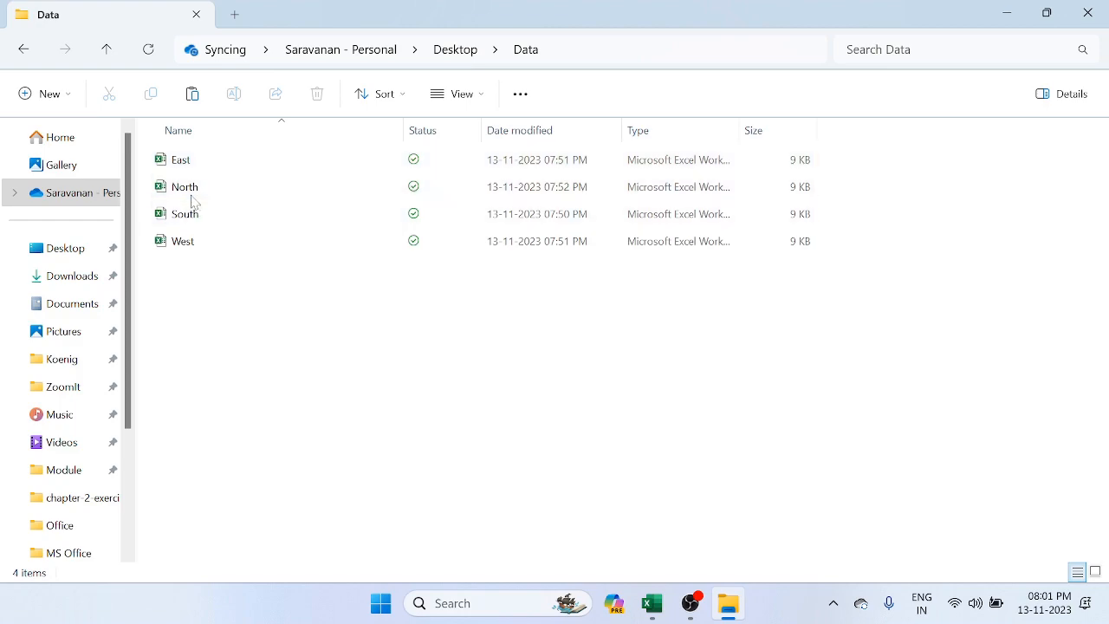
click(193, 194)
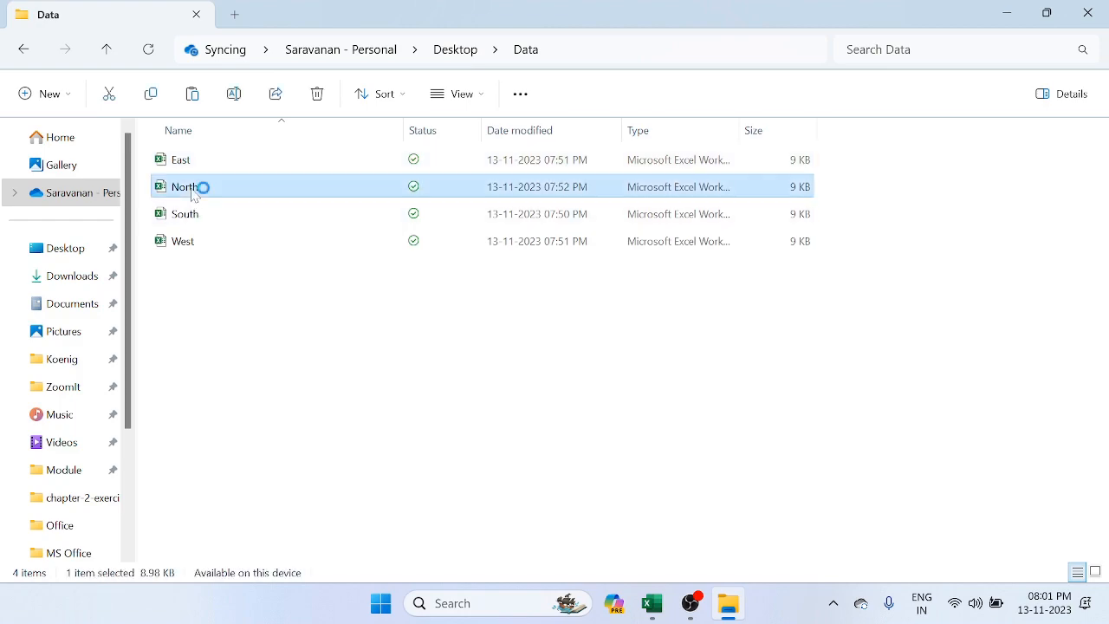
key(alt+Tab)
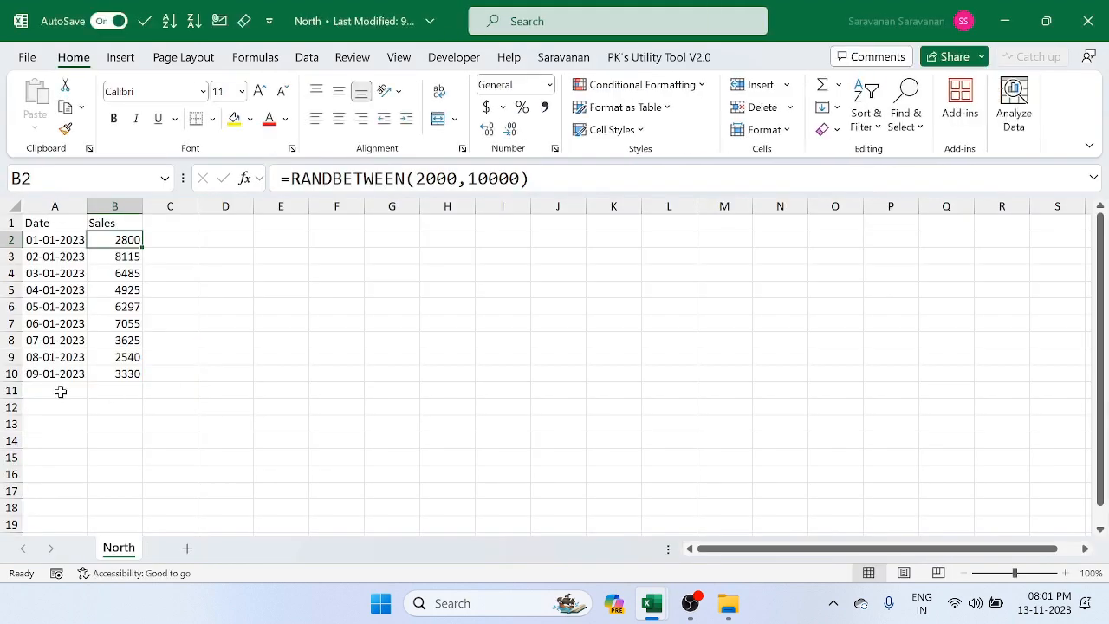
click(67, 372)
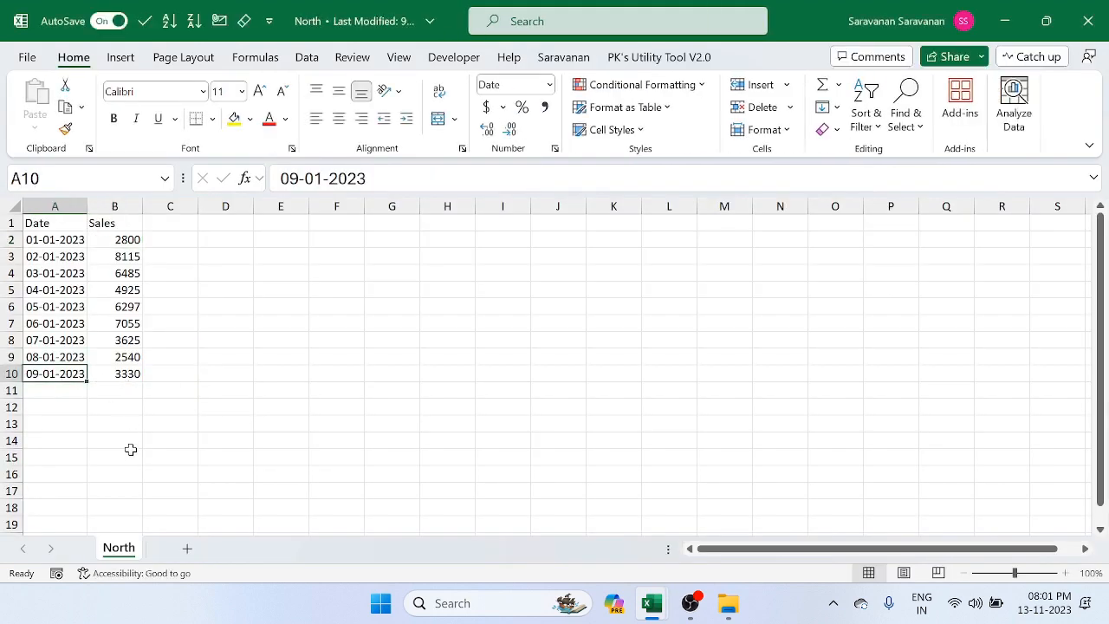
shift+click(128, 515)
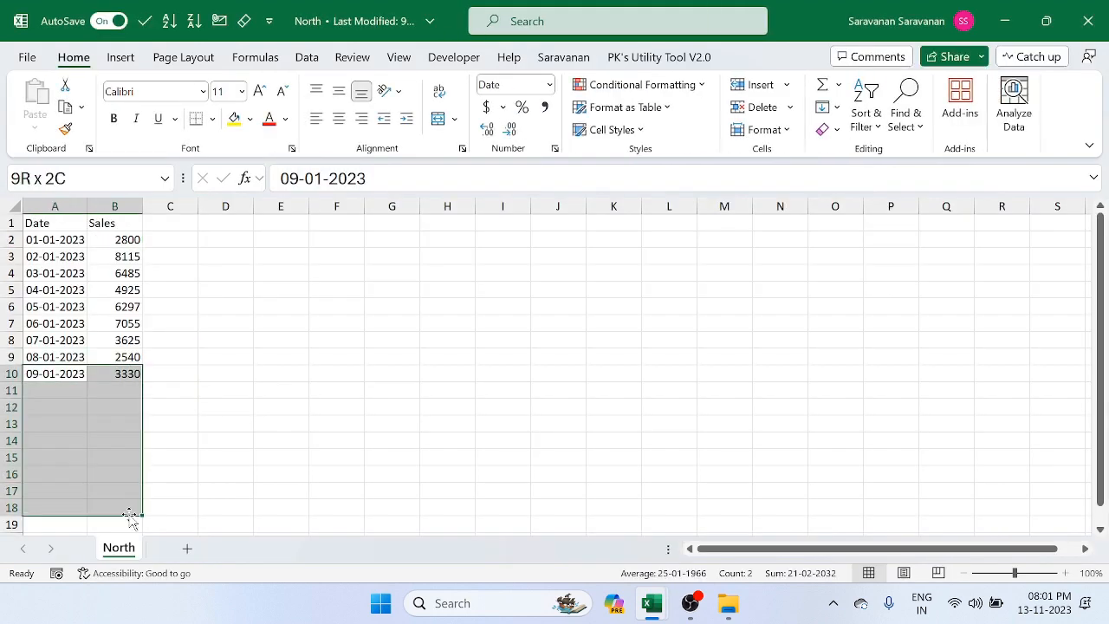
Step: Switch to Book1 and note the row count 36 in cell F1 of the Data sheet
key(alt+Tab)
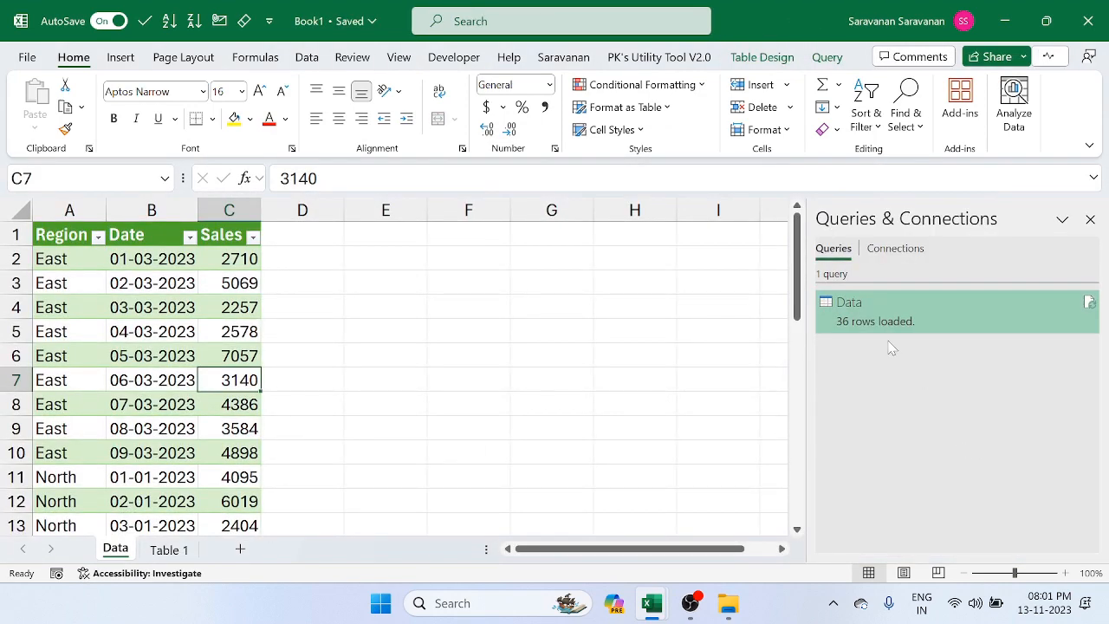
click(500, 235)
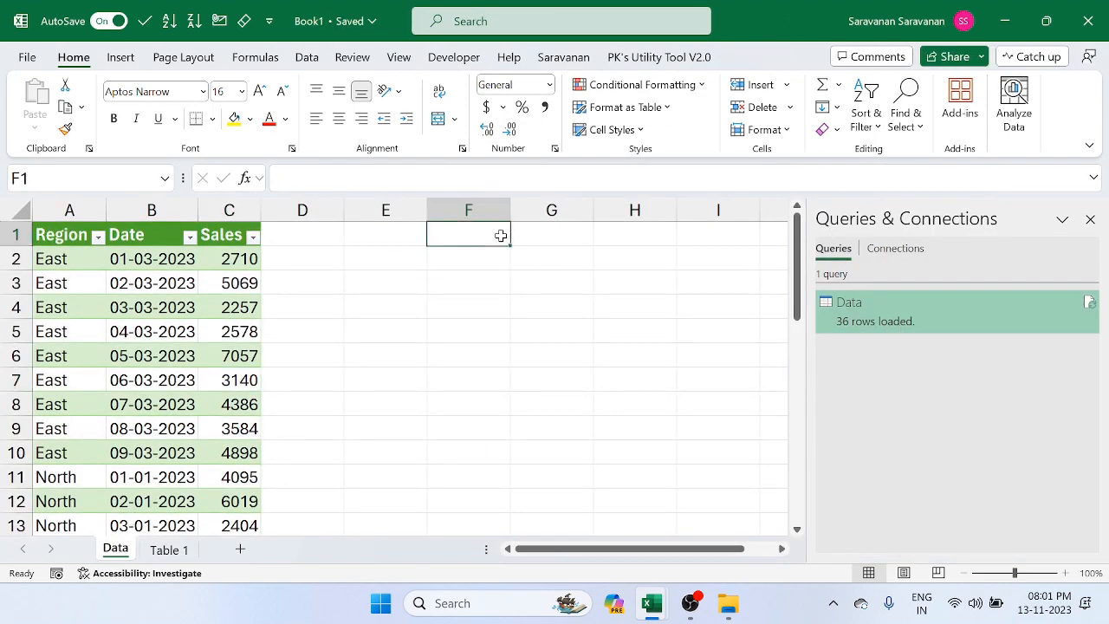
text(36)
key(Return)
Step: Return to the North workbook, fill row 10 down through row 18, and extend the dates from A10 to A18 with the fill handle
key(alt+Tab)
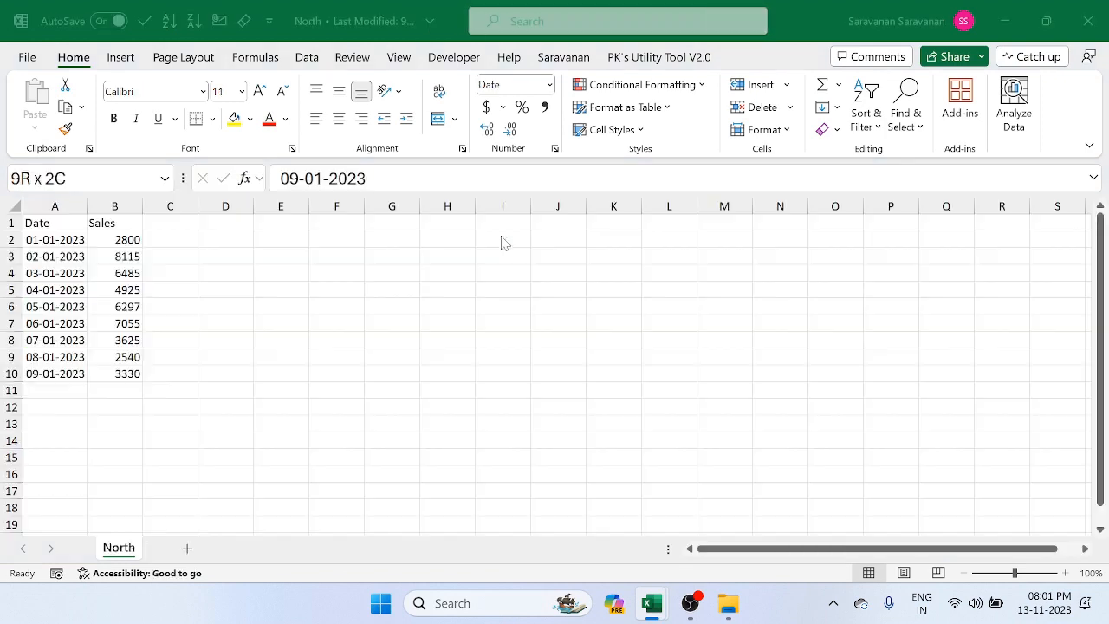
key(ctrl+d)
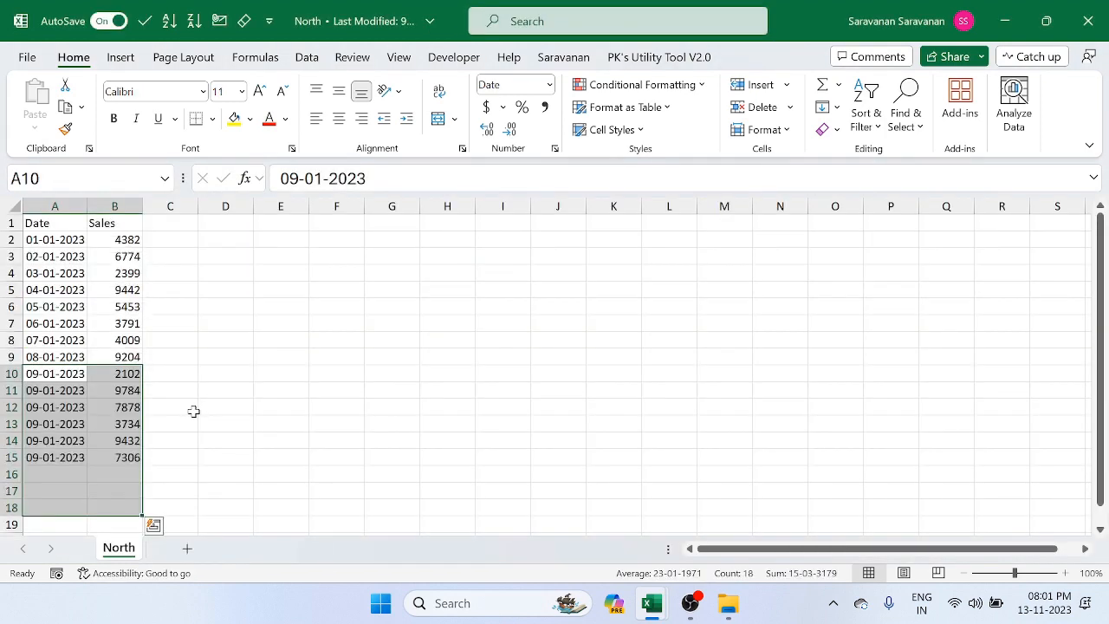
click(67, 378)
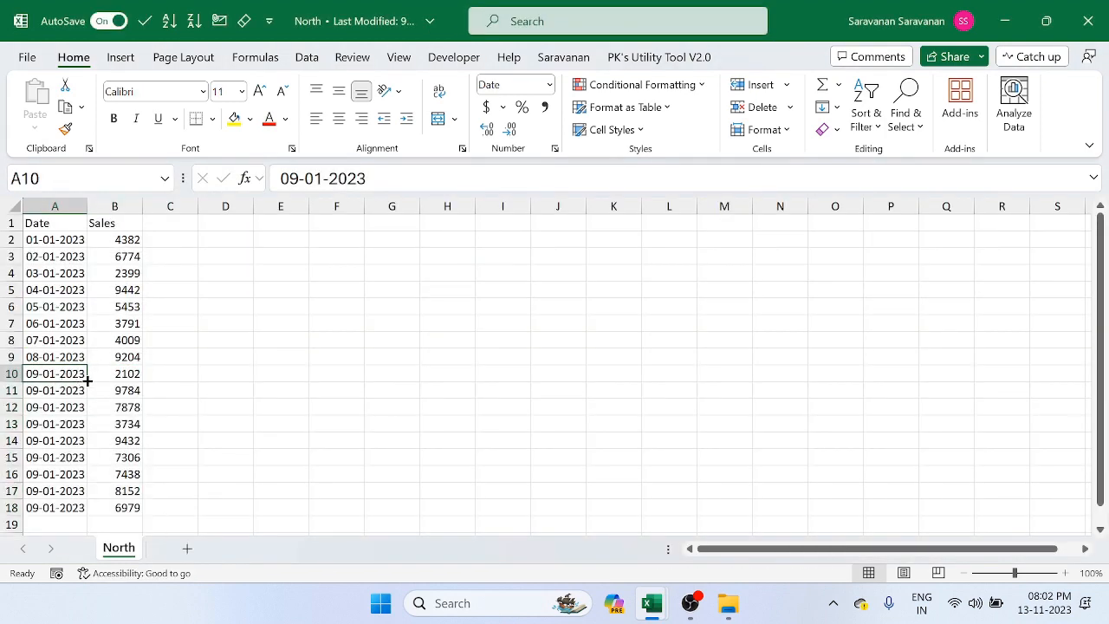
drag(87, 382, 84, 510)
click(103, 401)
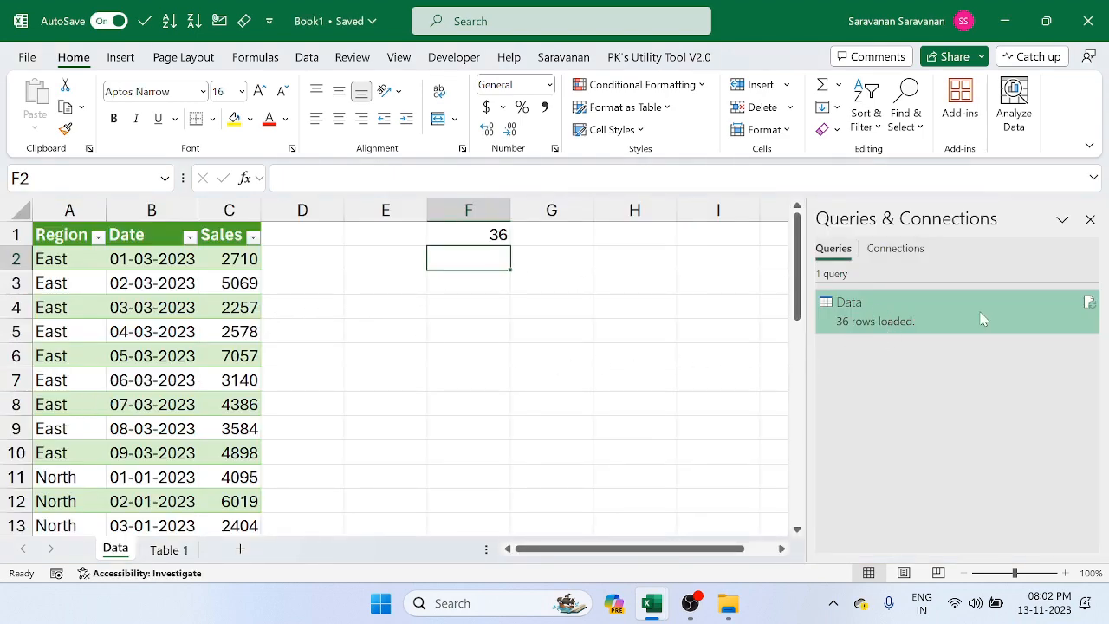
Step: Refresh the loaded Data table in Book1 to bring in the added North rows, and check the result
mouse_move(980, 317)
click(156, 310)
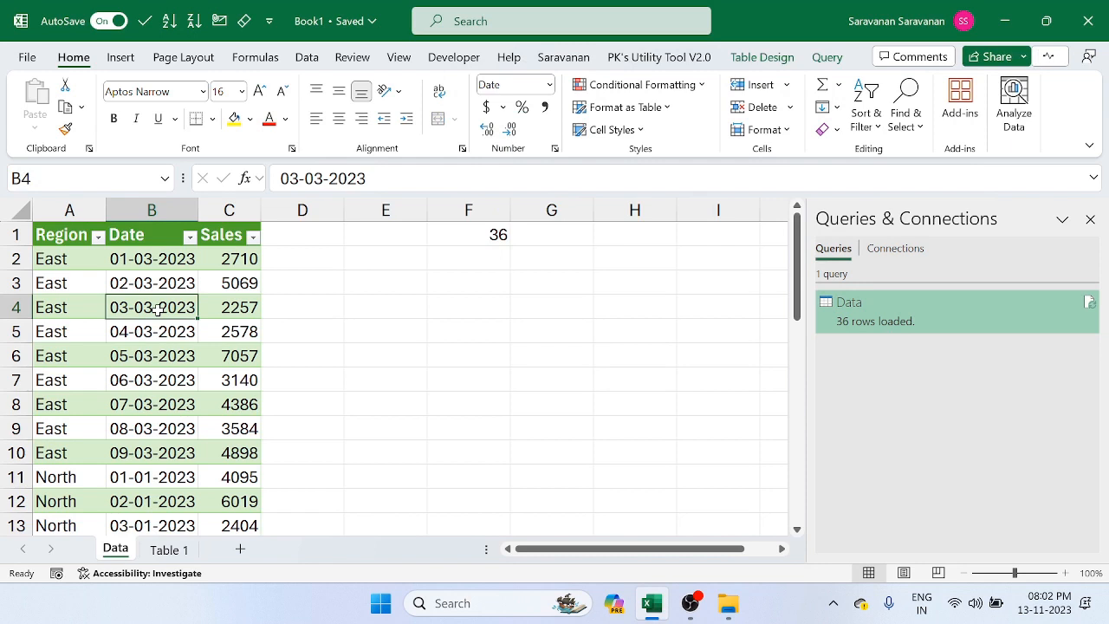
right_click(157, 310)
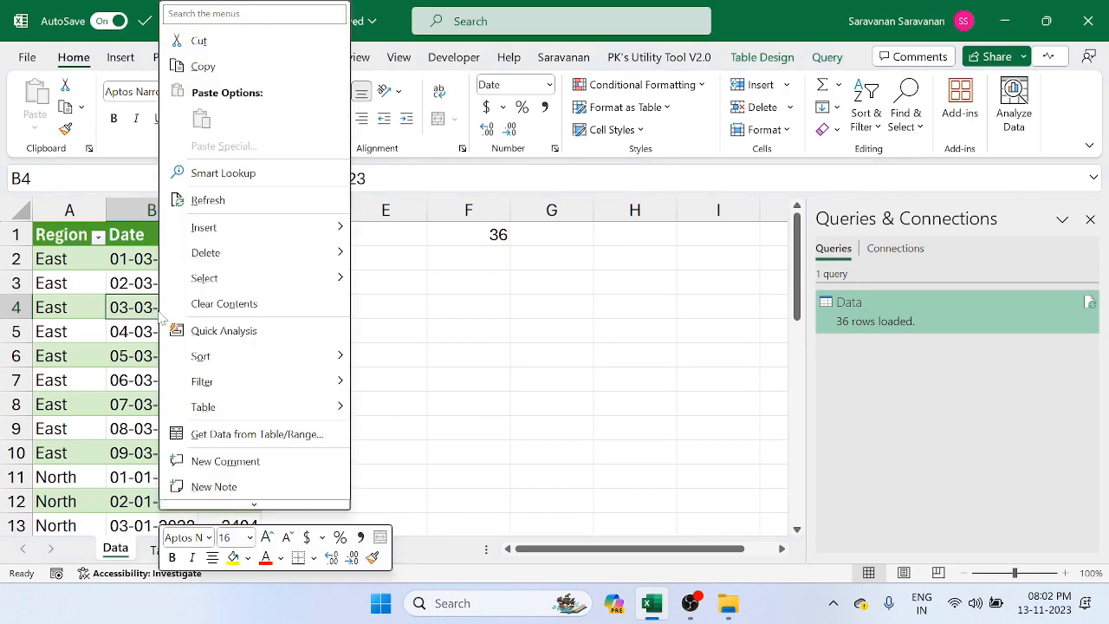
click(208, 201)
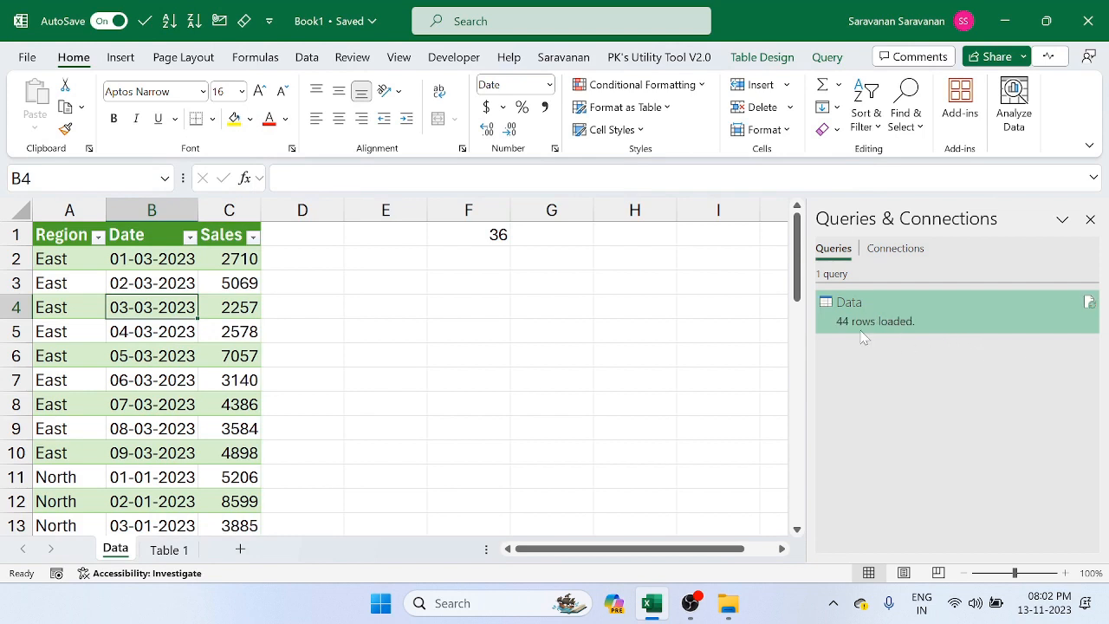
mouse_move(886, 338)
click(330, 355)
click(168, 372)
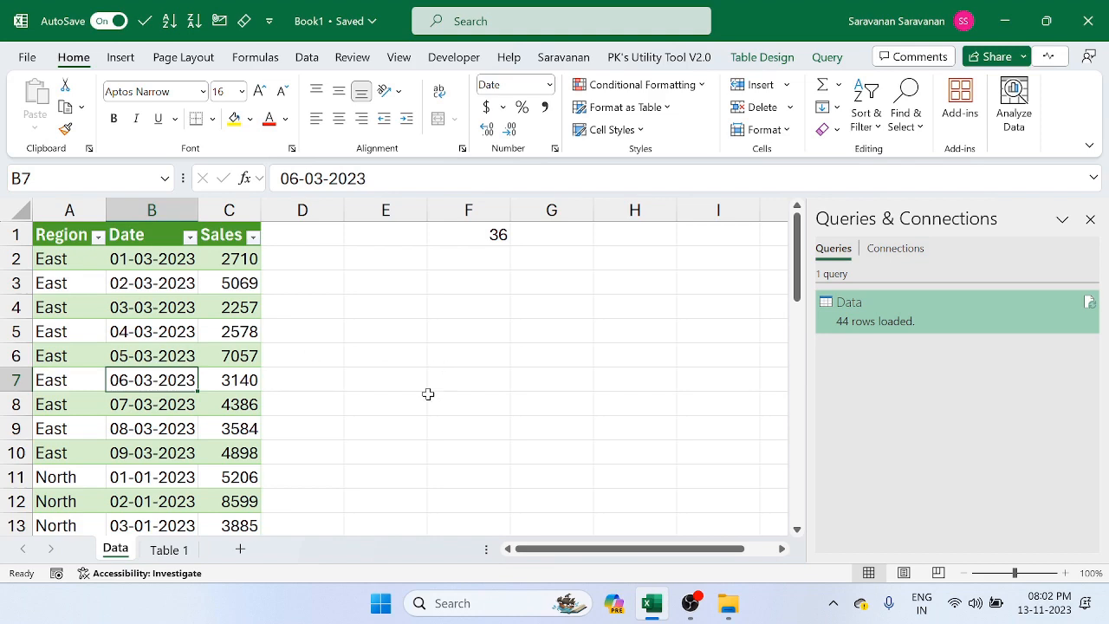
scroll(116, 339, down, 3)
scroll(116, 340, up, 3)
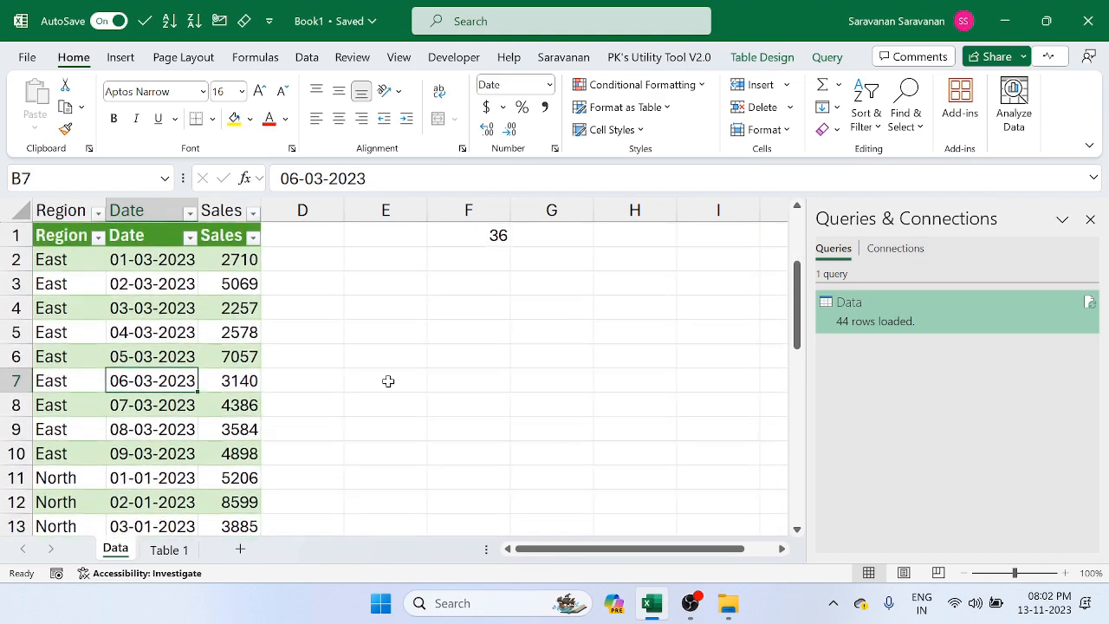